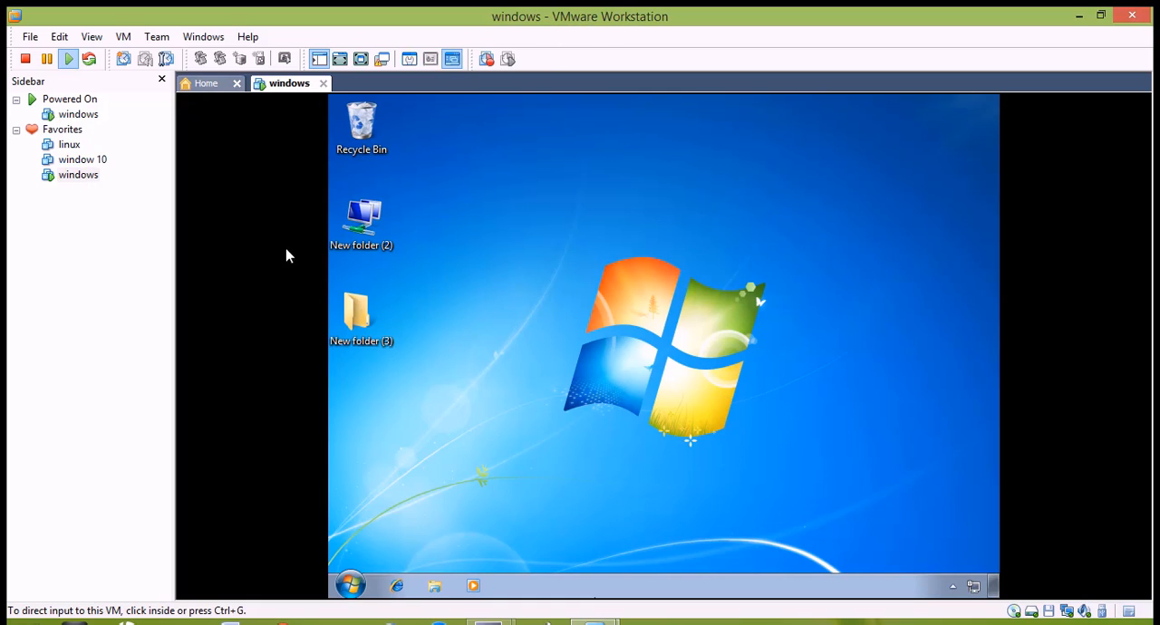
left_click(540, 414)
left_click(345, 589)
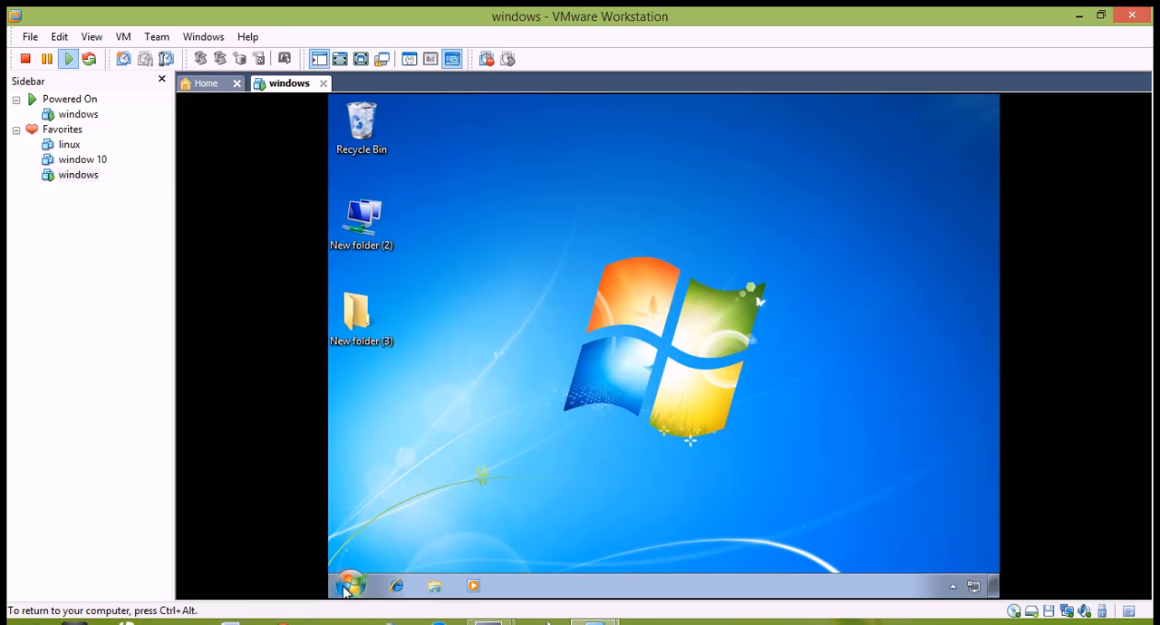
left_click(758, 341)
key("ctrl+alt")
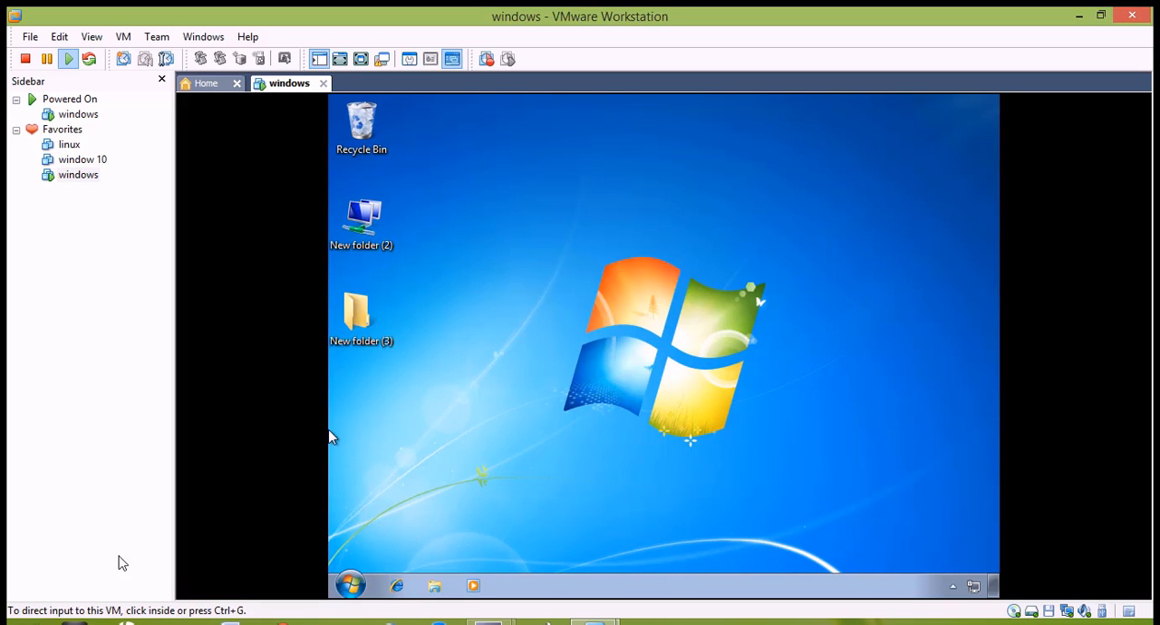
key("super")
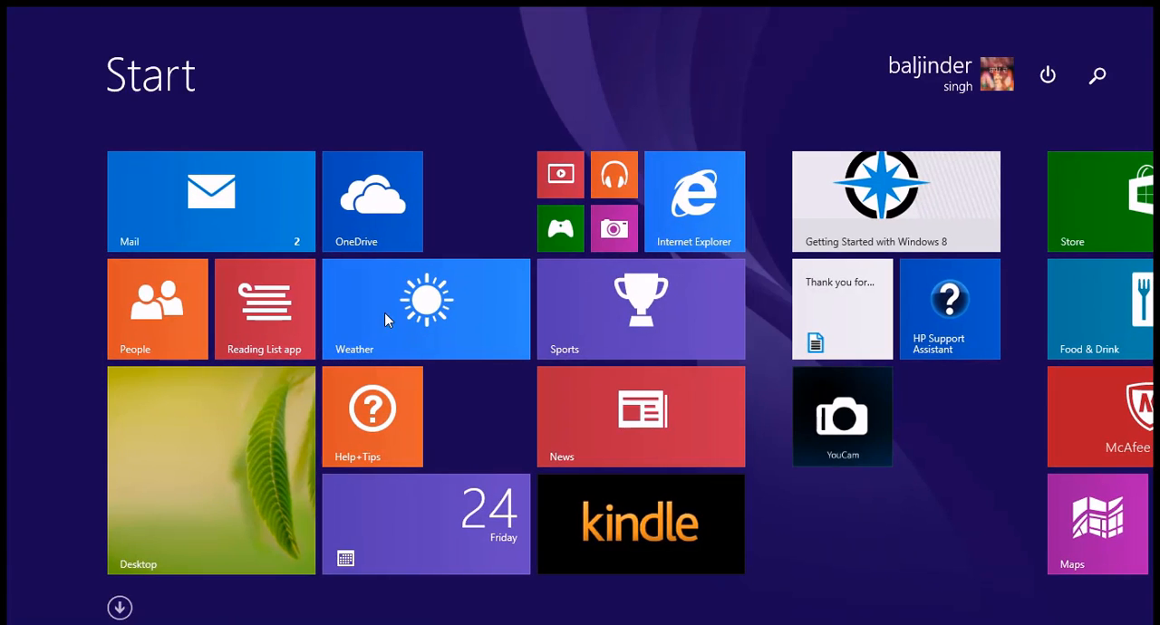
left_click(255, 415)
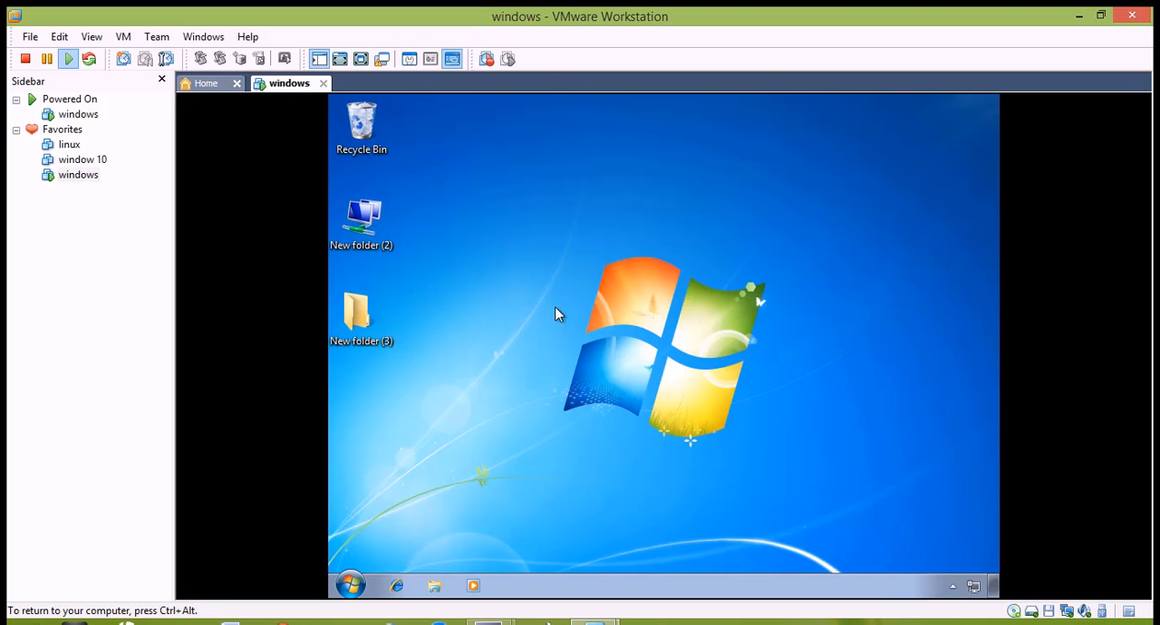
Step: Close the running "windows" virtual machine and power it off
left_click(323, 83)
left_click(485, 338)
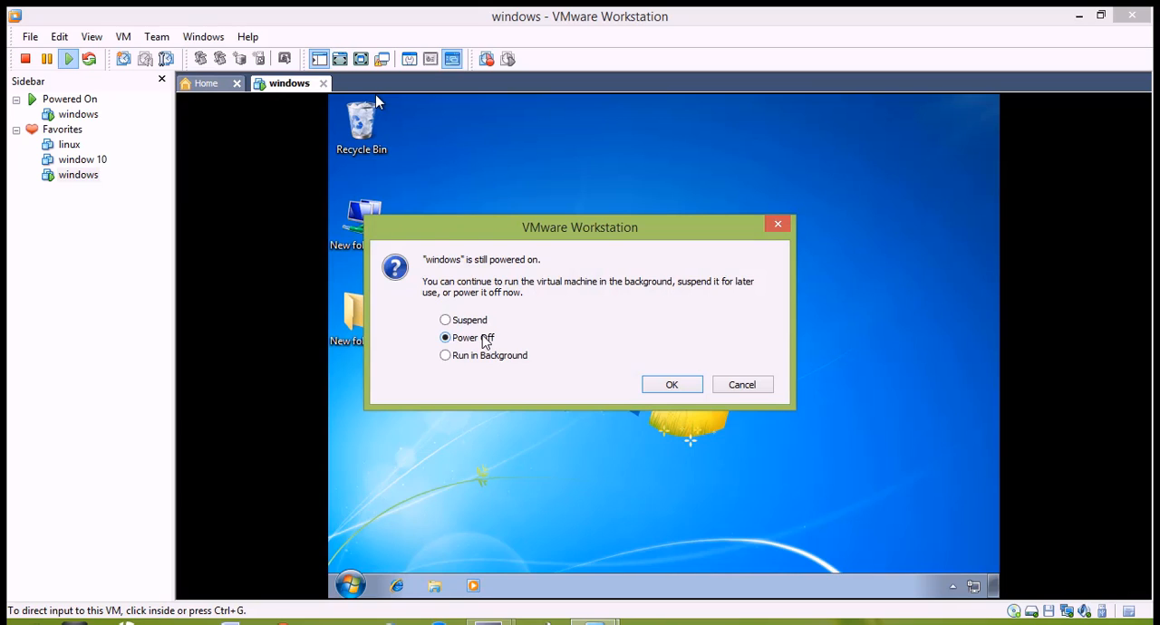
left_click(672, 385)
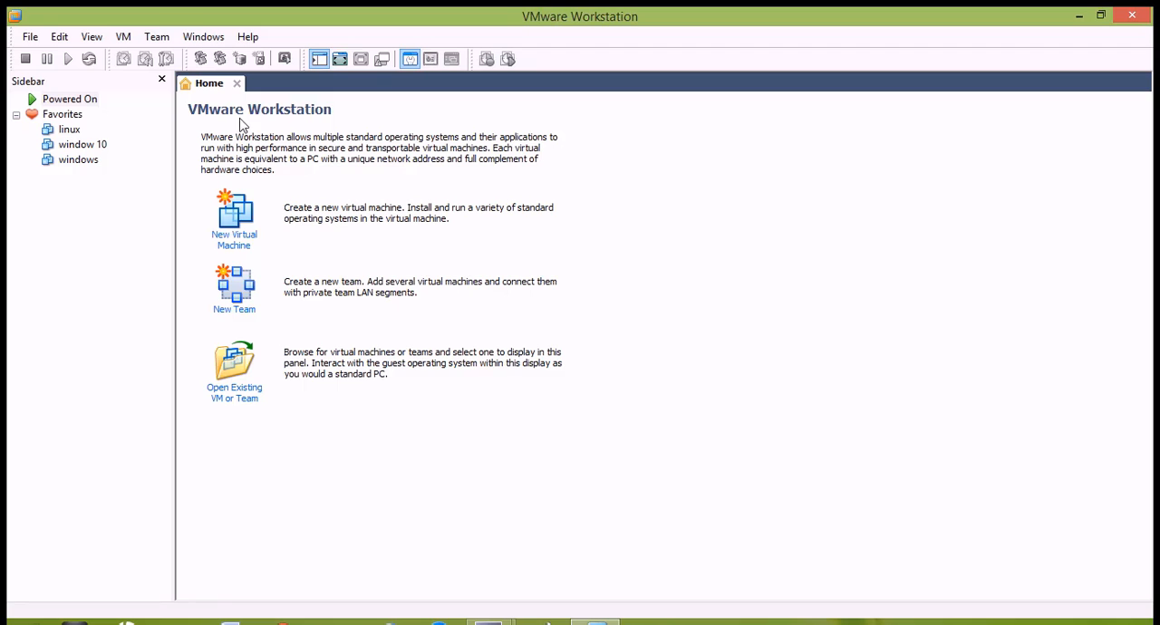
Step: Start creating a new virtual machine with the Typical (recommended) configuration
left_click(30, 38)
mouse_move(45, 58)
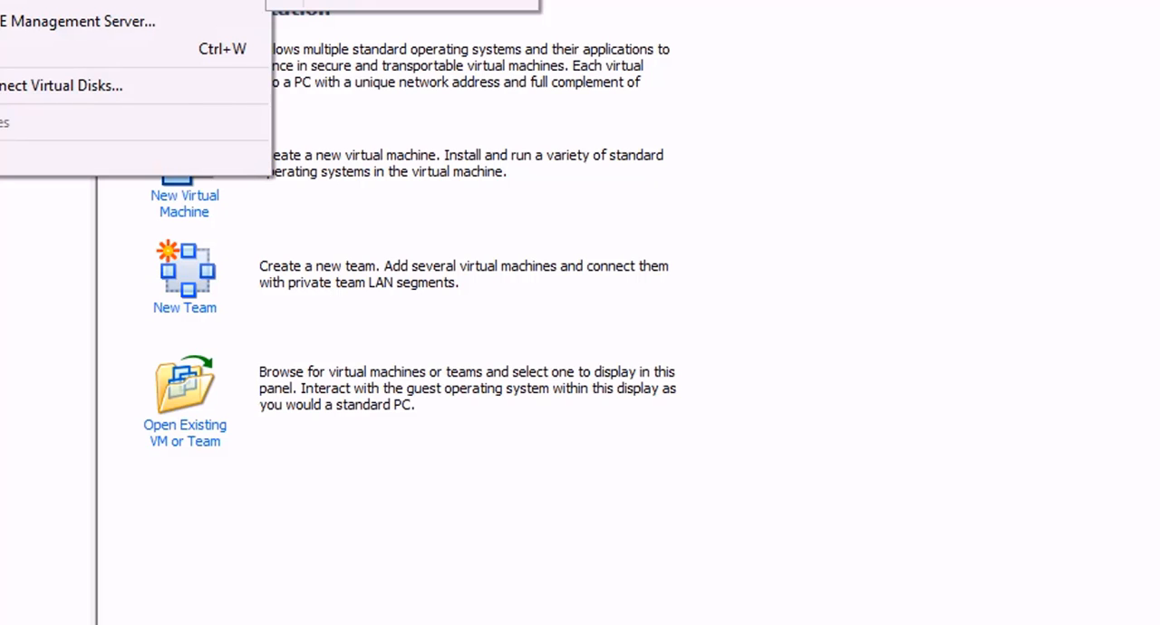
left_click(362, 2)
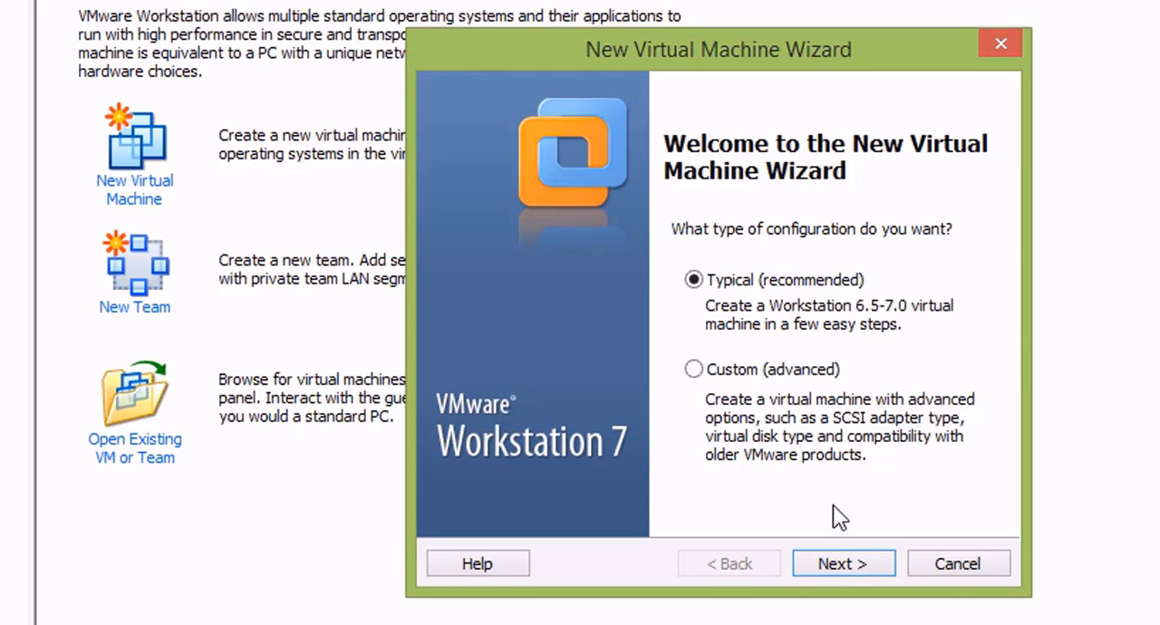
left_click(838, 564)
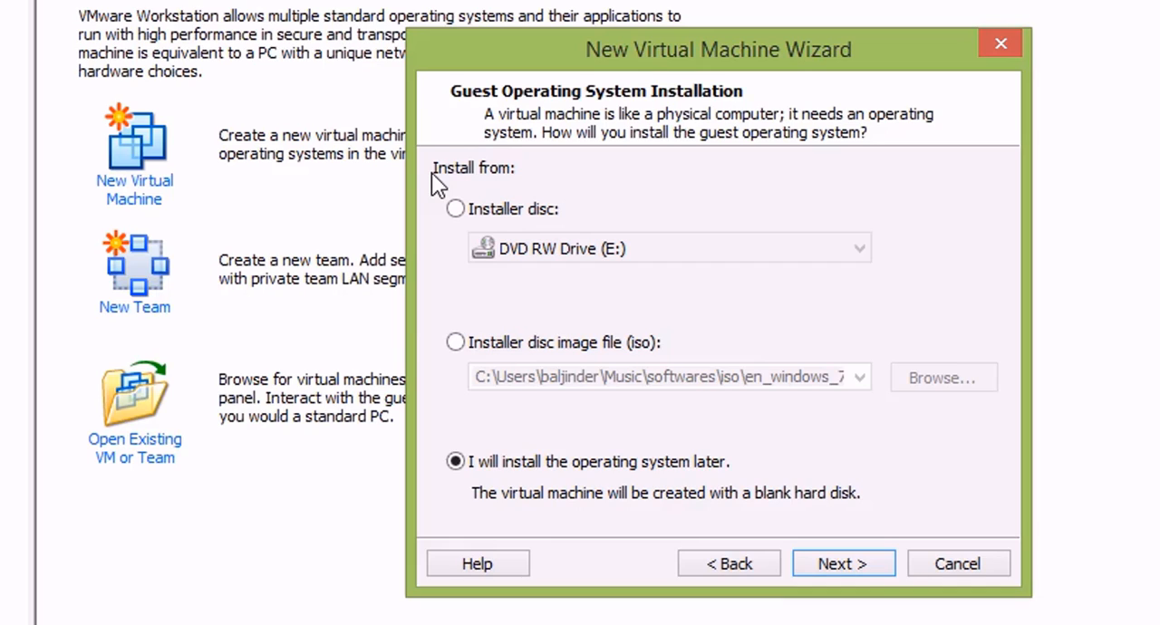
Step: Choose to install the operating system later, after trying the installer disc and ISO image options as installation sources
left_click(517, 218)
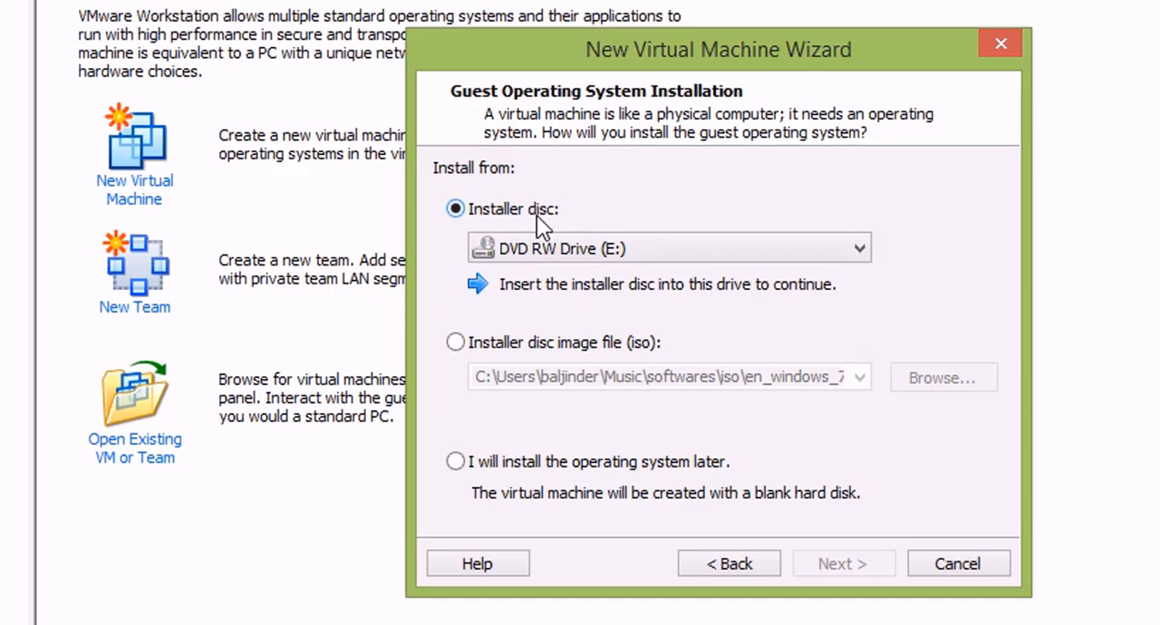
left_click(454, 341)
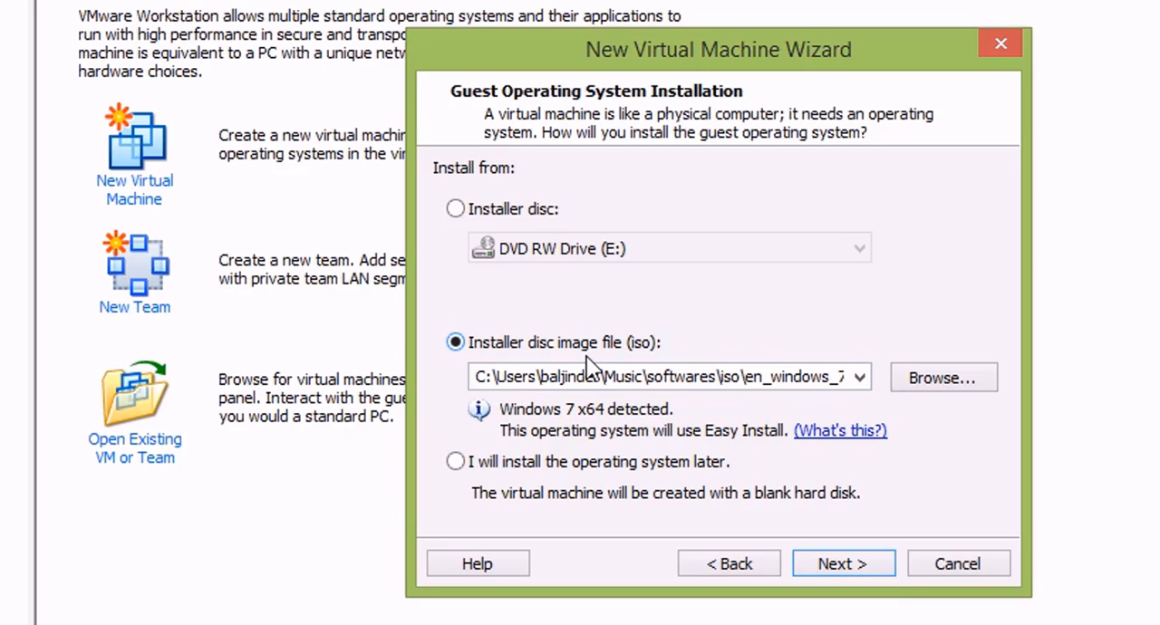
left_click(500, 459)
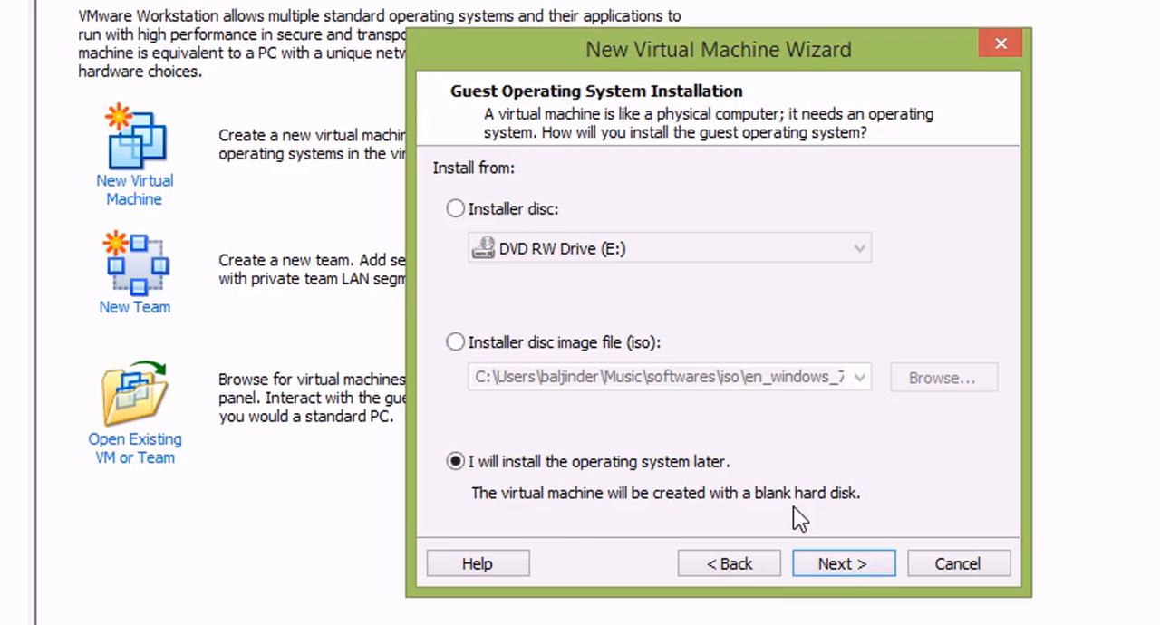
left_click(840, 565)
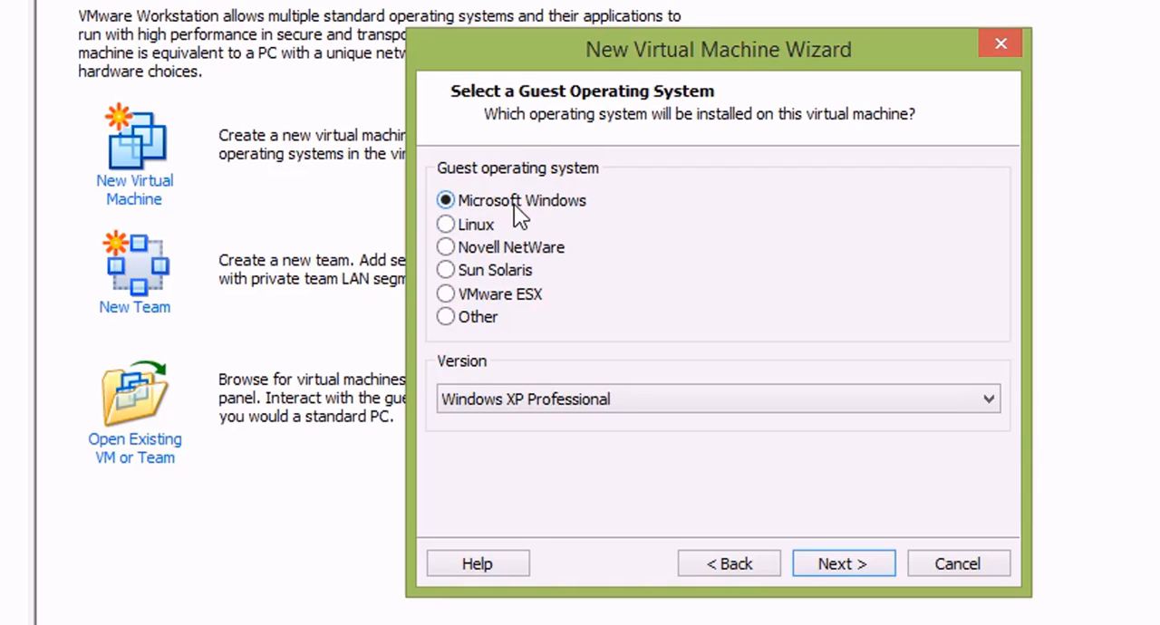
Step: Set the guest operating system to Microsoft Windows, version Windows 7, and continue to the naming page
left_click(463, 399)
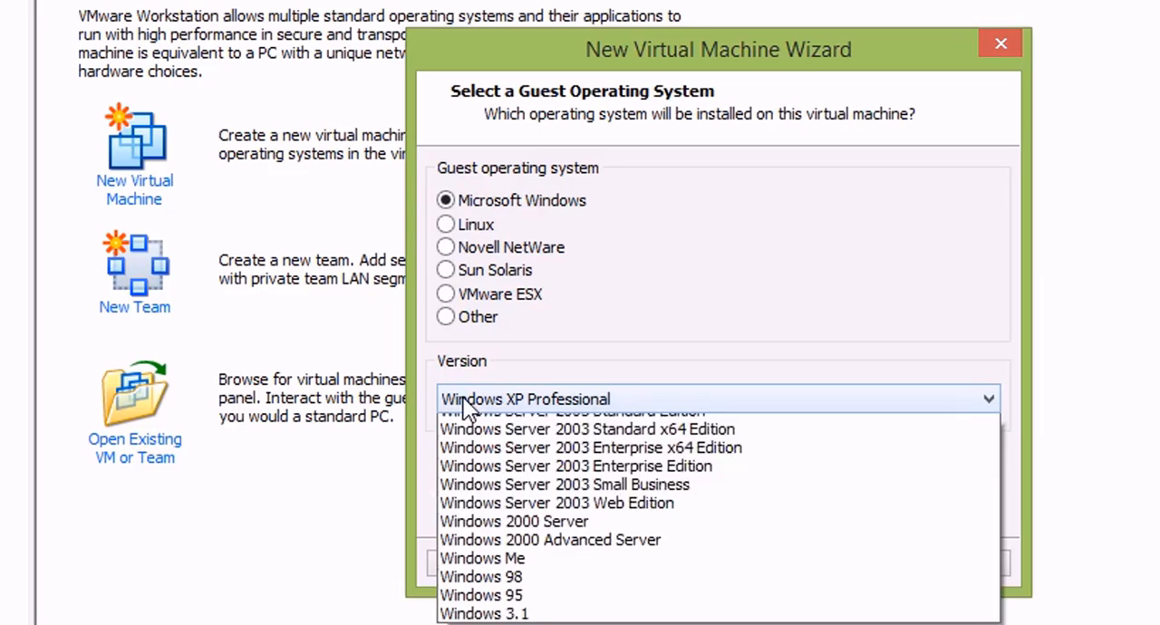
scroll(481, 443, "up", 10)
left_click(481, 426)
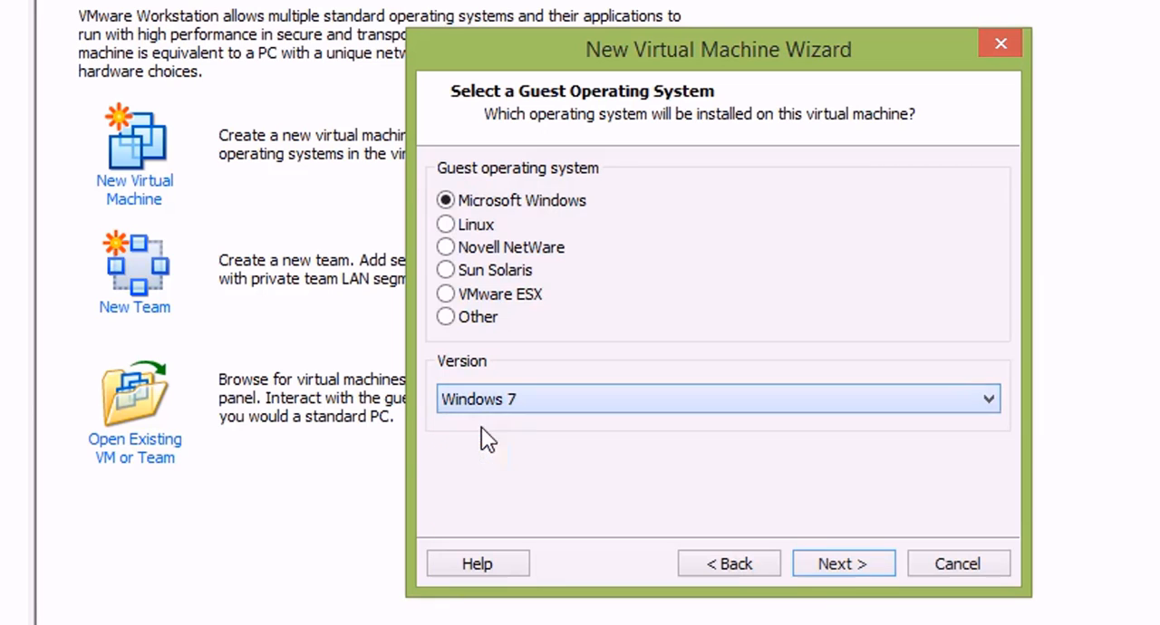
left_click(843, 564)
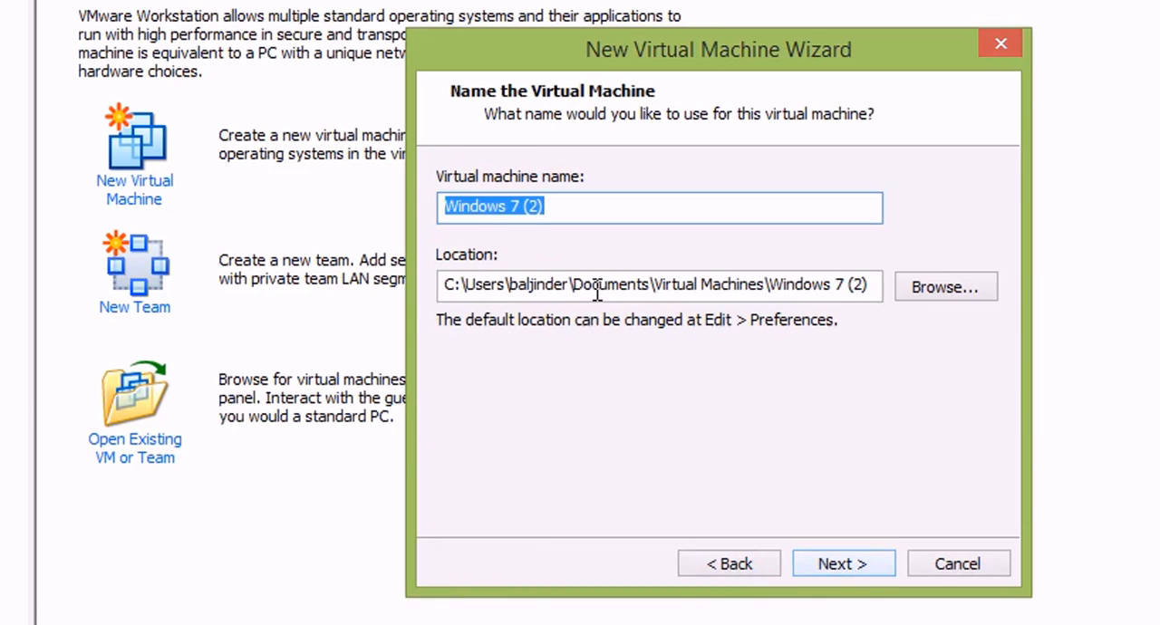
Step: Name the virtual machine "Windows 7 new", keep its default location, and continue to the disk capacity page
left_click(472, 206)
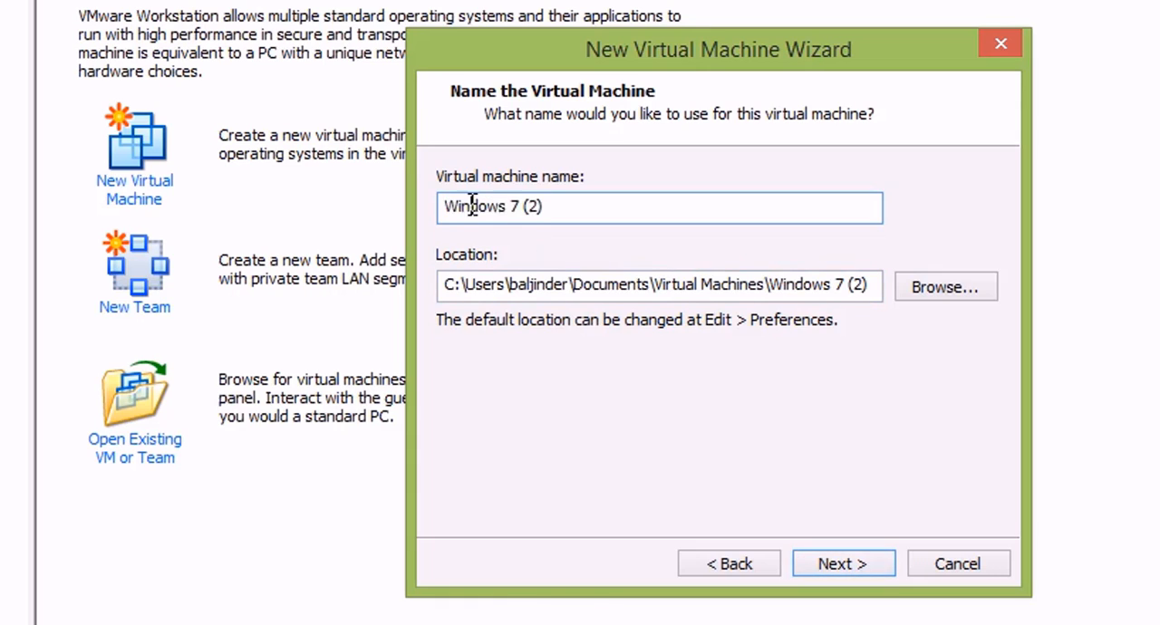
key("BackSpace")
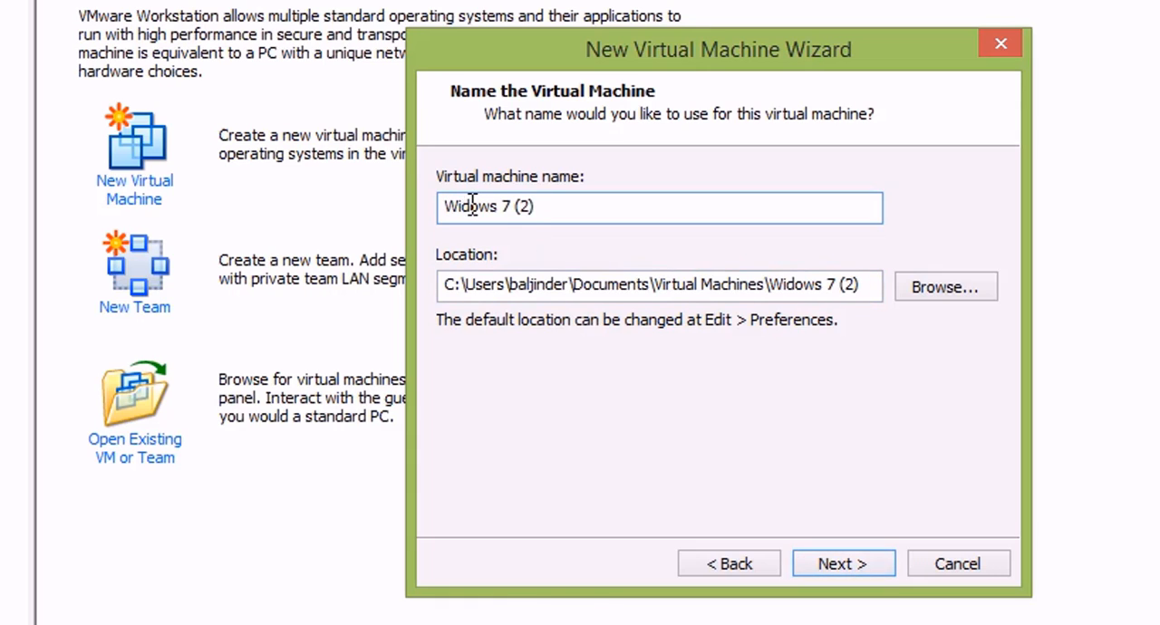
left_click(543, 207)
key("BackSpace")
key("BackSpace")
key("BackSpace")
key("BackSpace")
key("BackSpace")
key("BackSpace")
key("BackSpace")
key("BackSpace")
key("BackSpace")
key("BackSpace")
type("ndows 7 new")
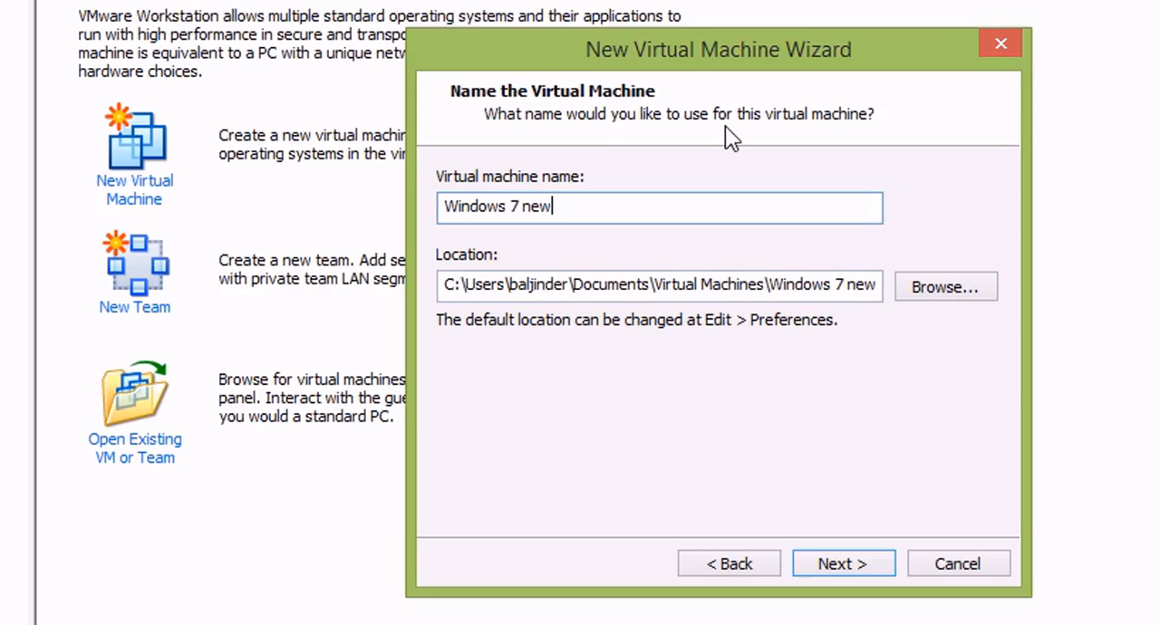
left_click(671, 284)
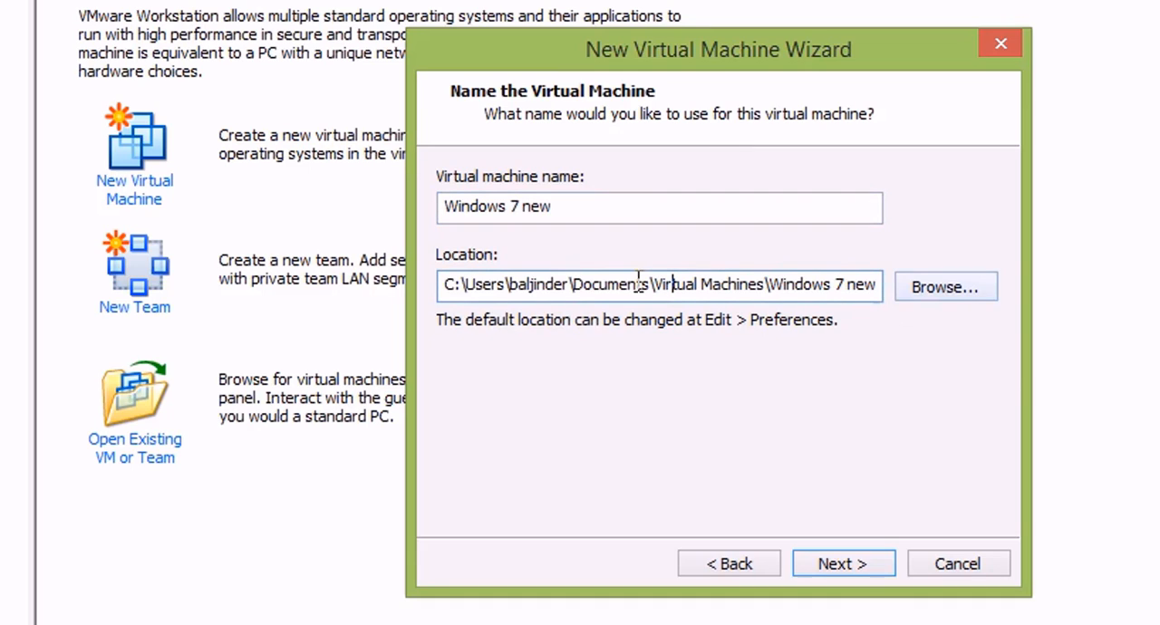
left_click(838, 562)
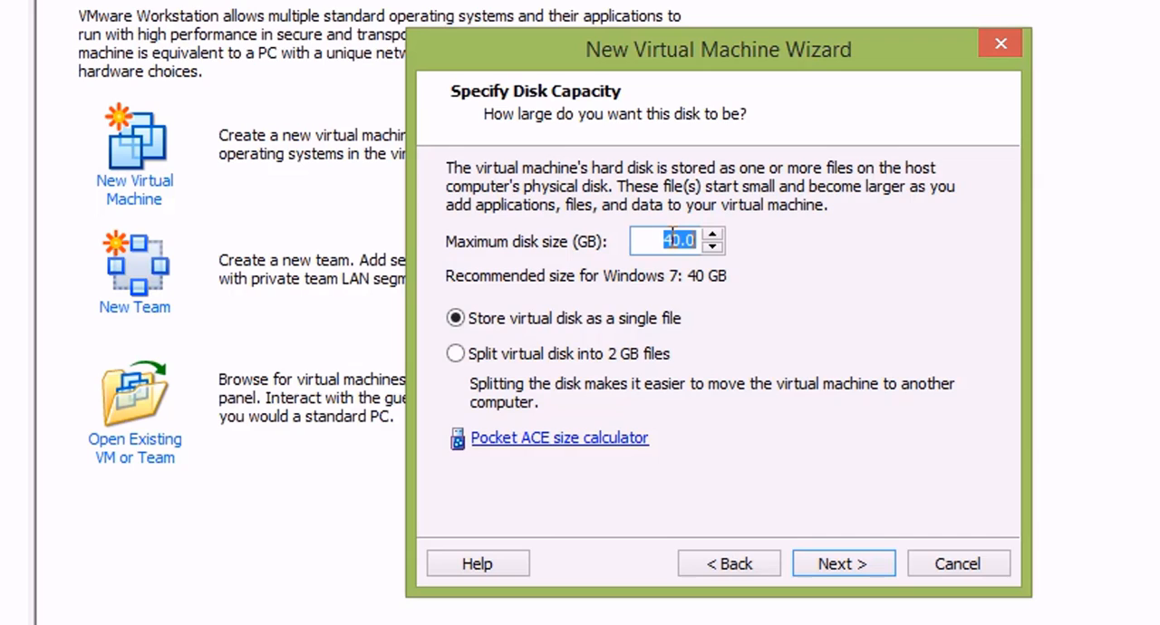
Step: Set the maximum disk size to 60 GB, stored as a single file, and continue to the settings summary
type("60")
left_click(564, 360)
left_click(637, 322)
left_click(868, 564)
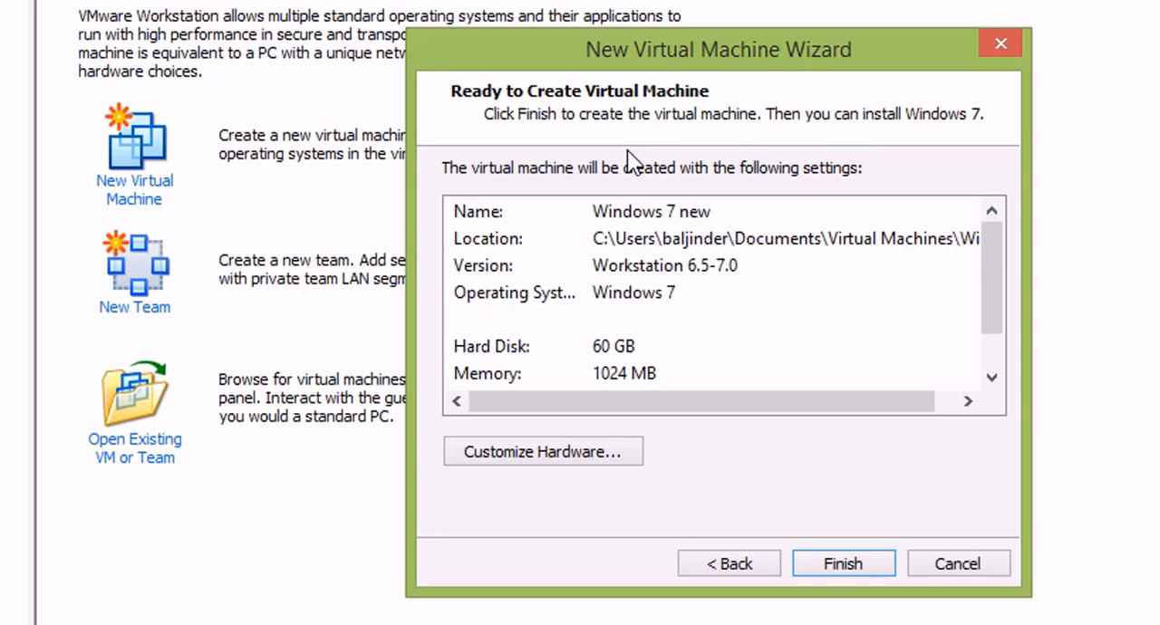
Step: Customize the virtual machine's hardware by setting its memory to 2048 MB
left_click(535, 452)
left_click(341, 99)
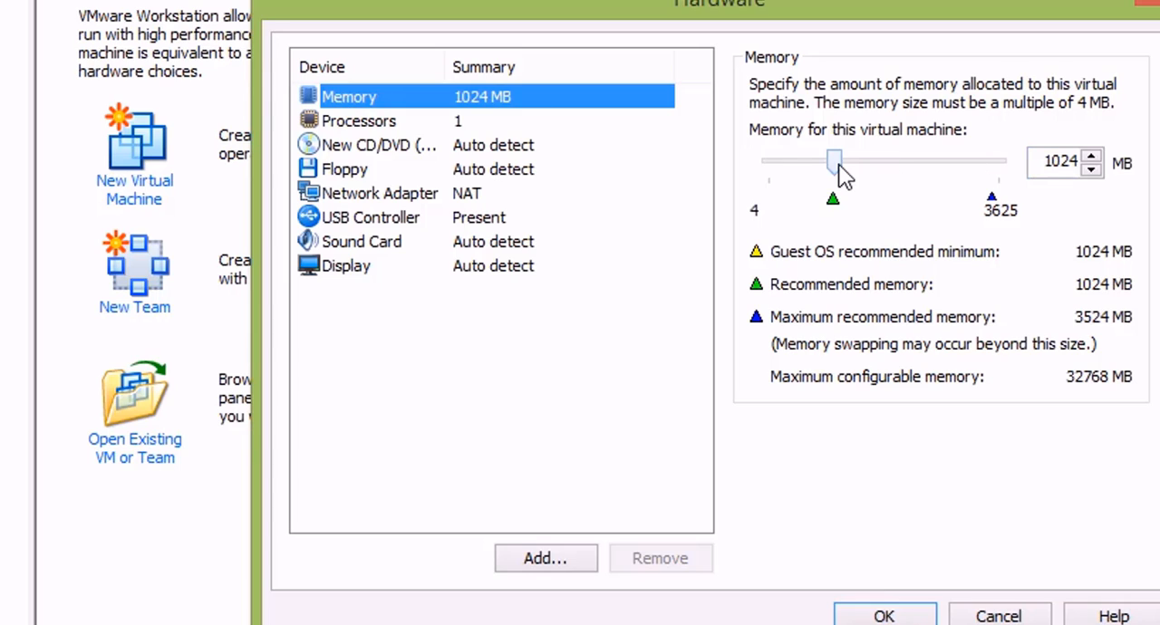
double_click(1057, 160)
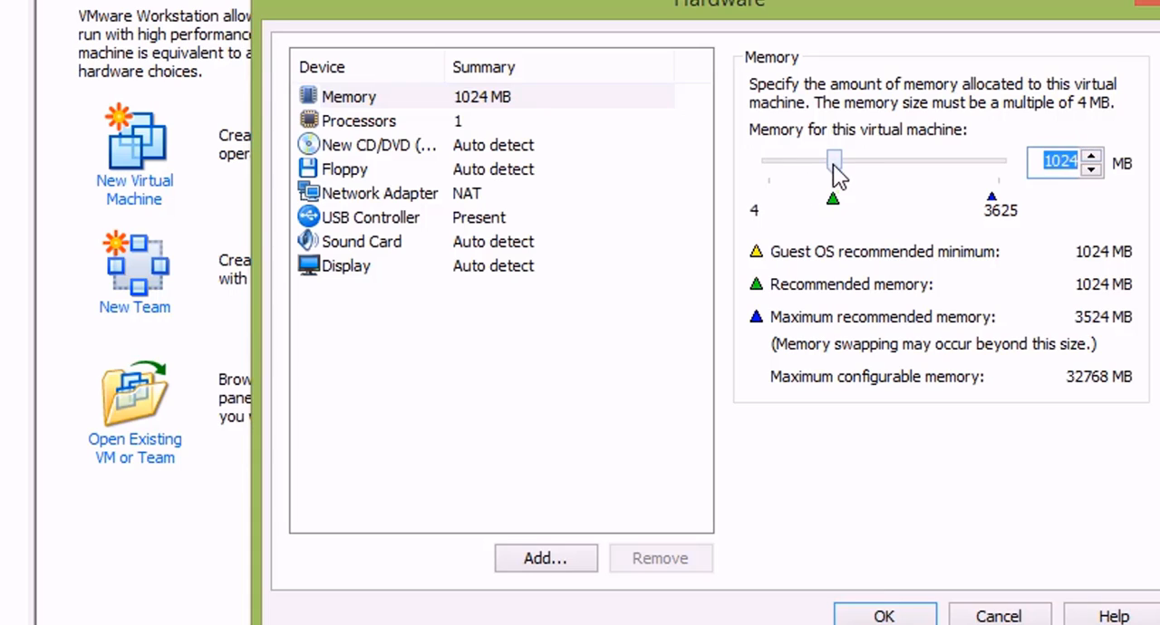
left_click_drag(835, 161, 911, 174)
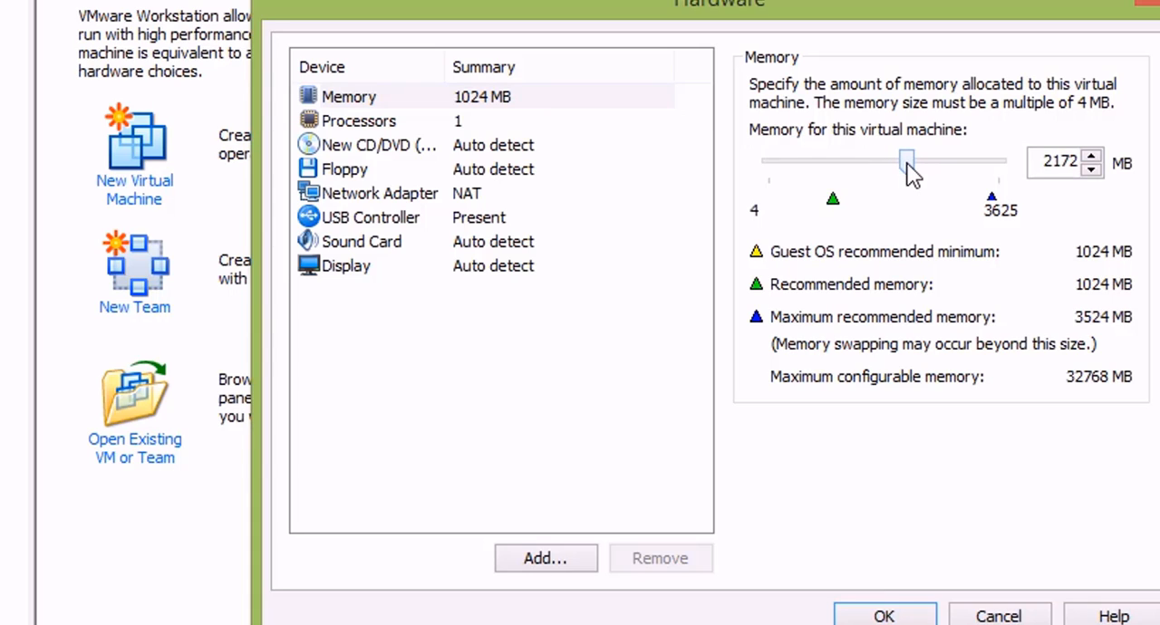
double_click(1056, 159)
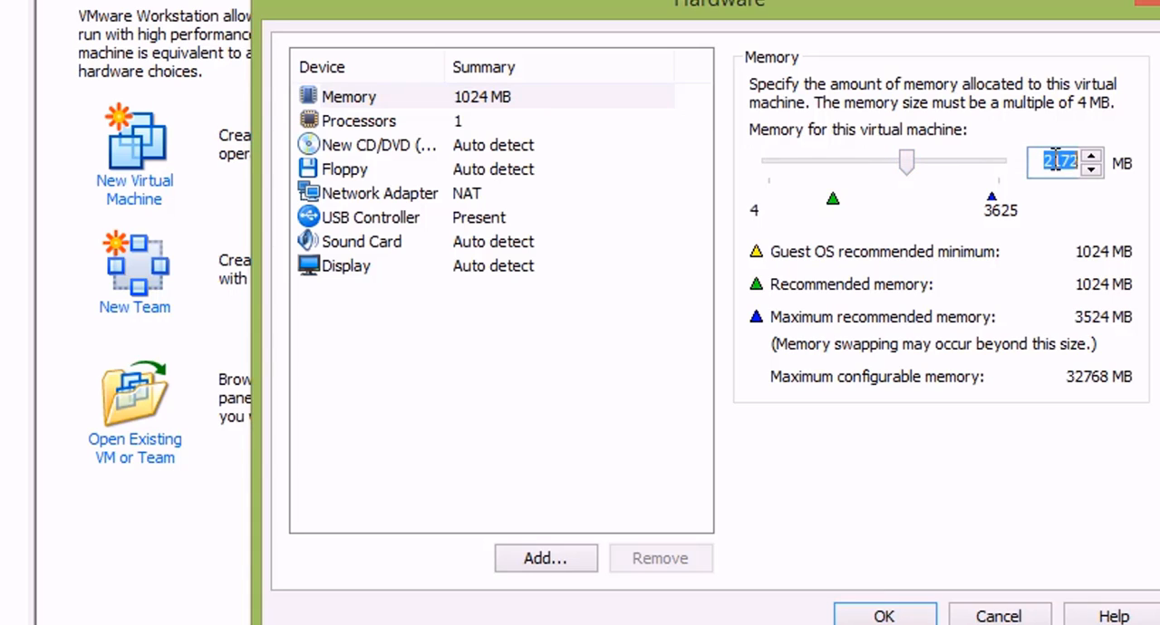
type("2048")
Step: Set the number of cores per processor to 2 for the virtual machine
left_click(363, 118)
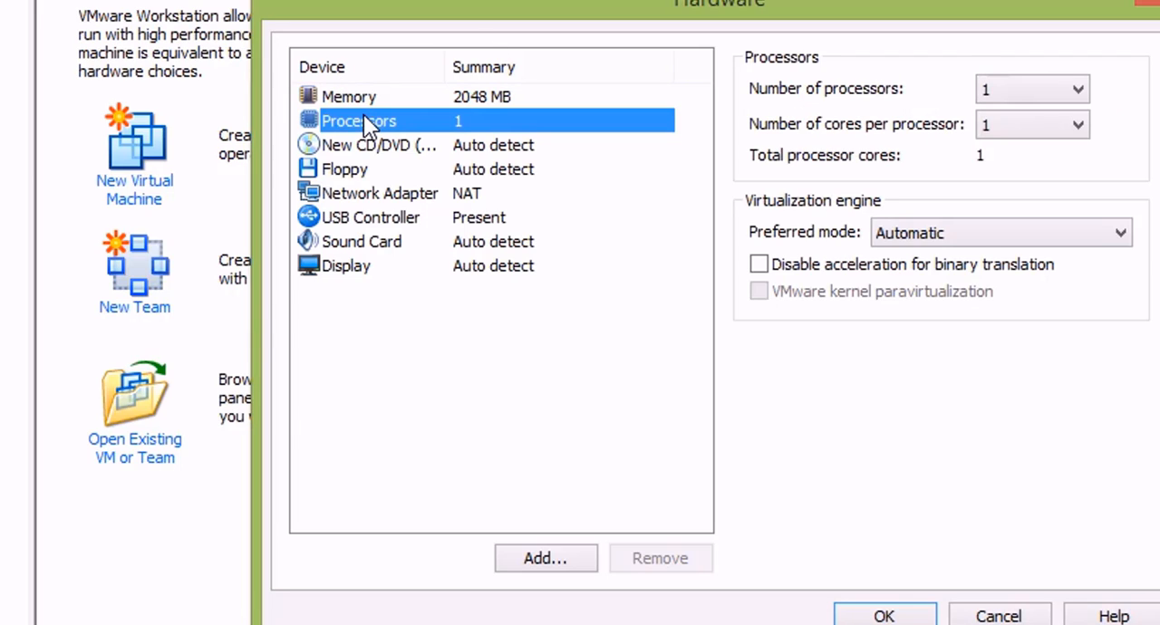
left_click(1028, 126)
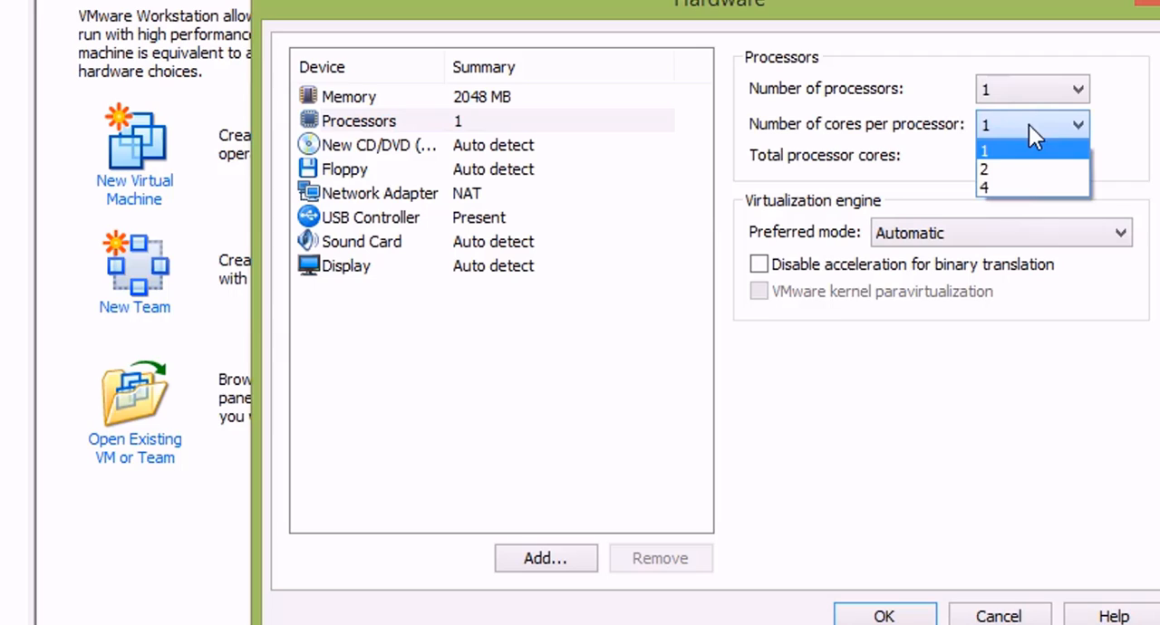
left_click(1015, 169)
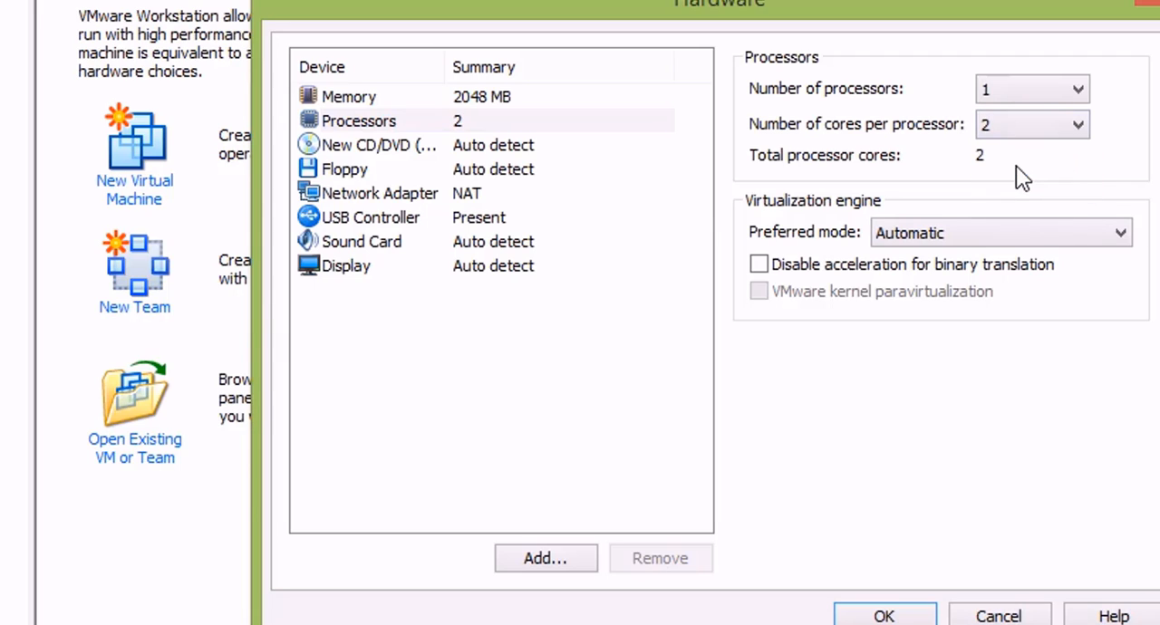
Step: Connect the CD/DVD drive to the Windows 7 Professional SP1 x64 ISO image in the Music\softwares\iso folder
left_click(376, 150)
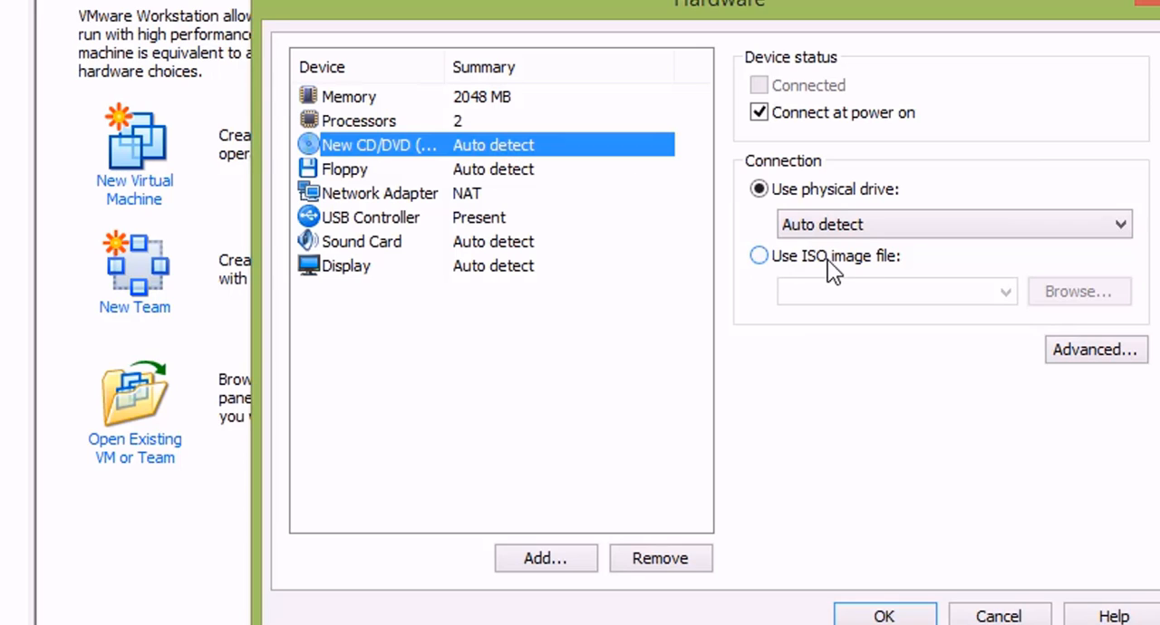
left_click(760, 259)
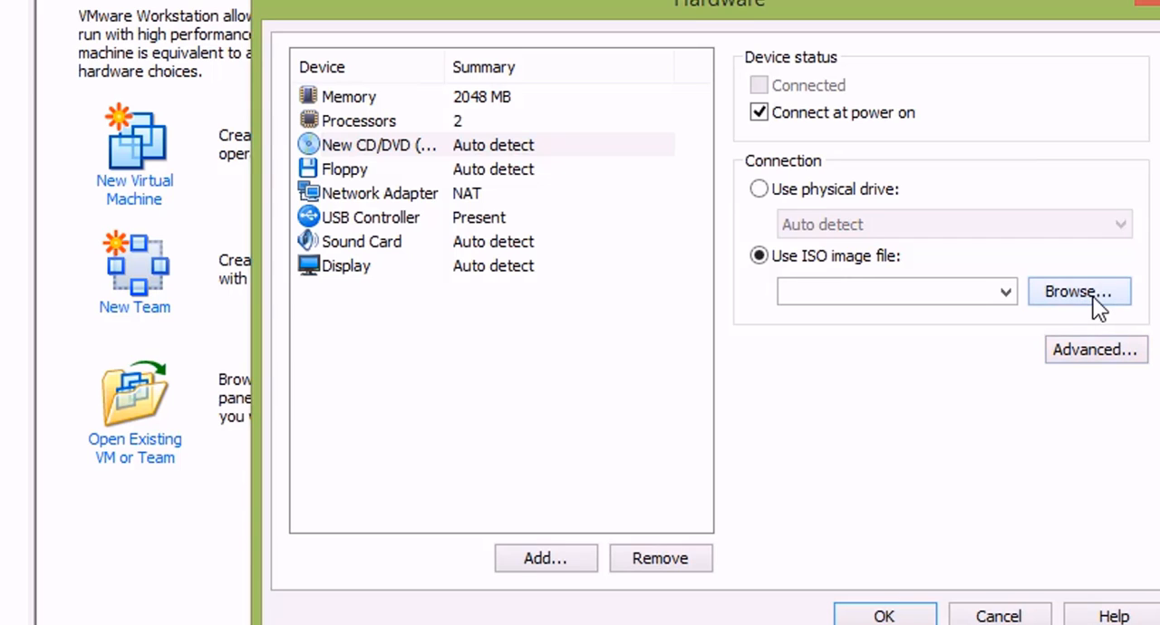
left_click(1092, 297)
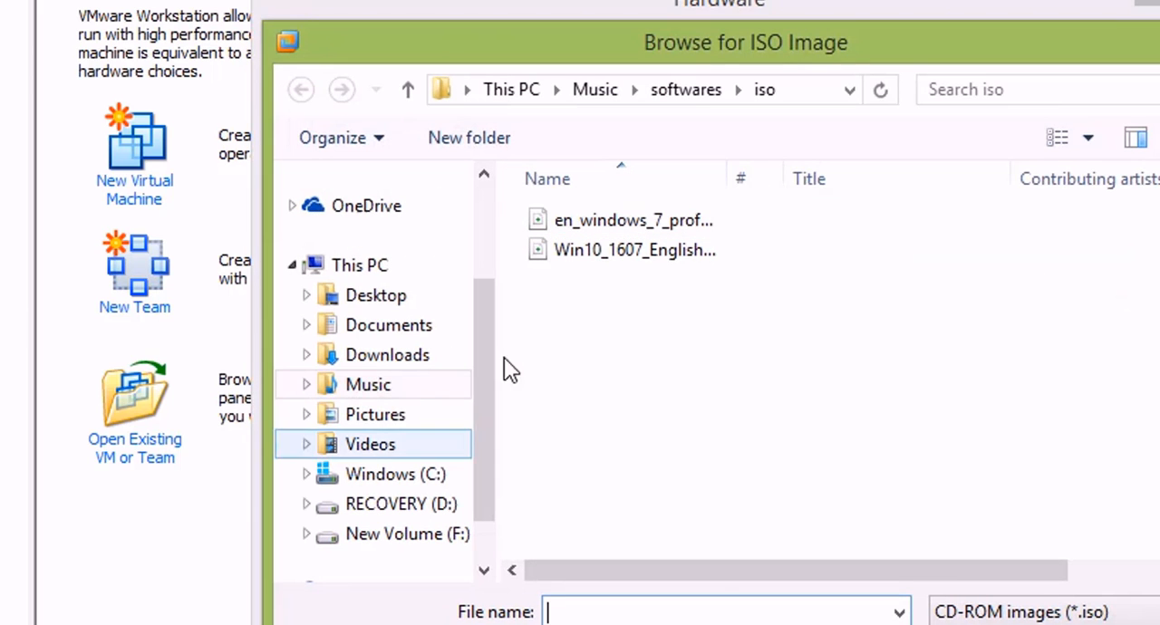
left_click(609, 232)
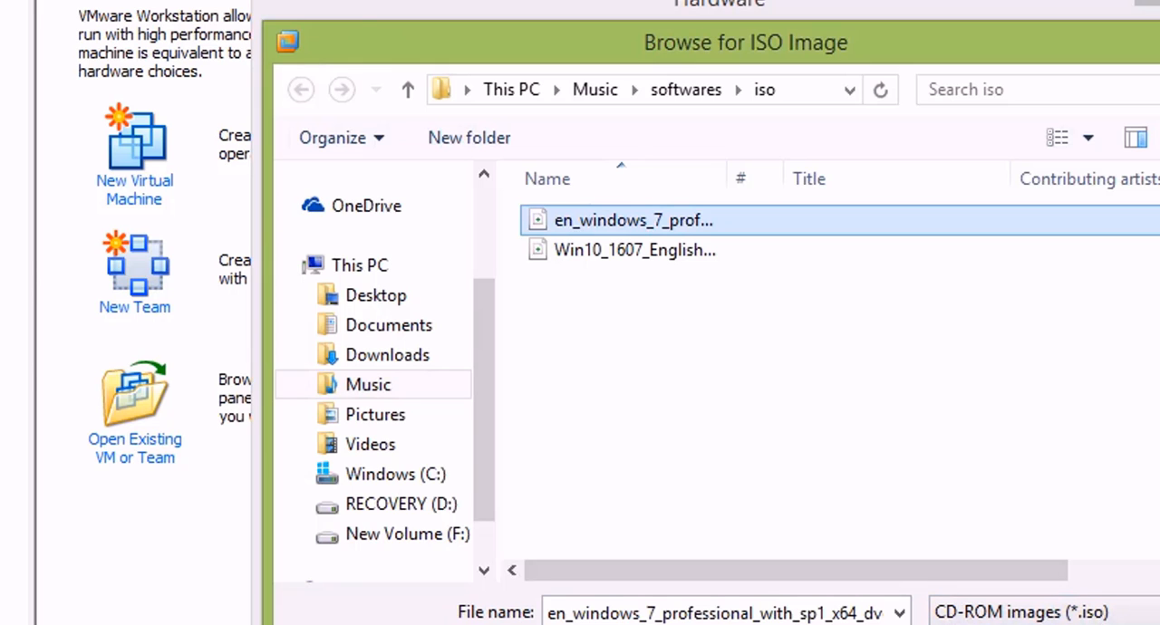
key("Return")
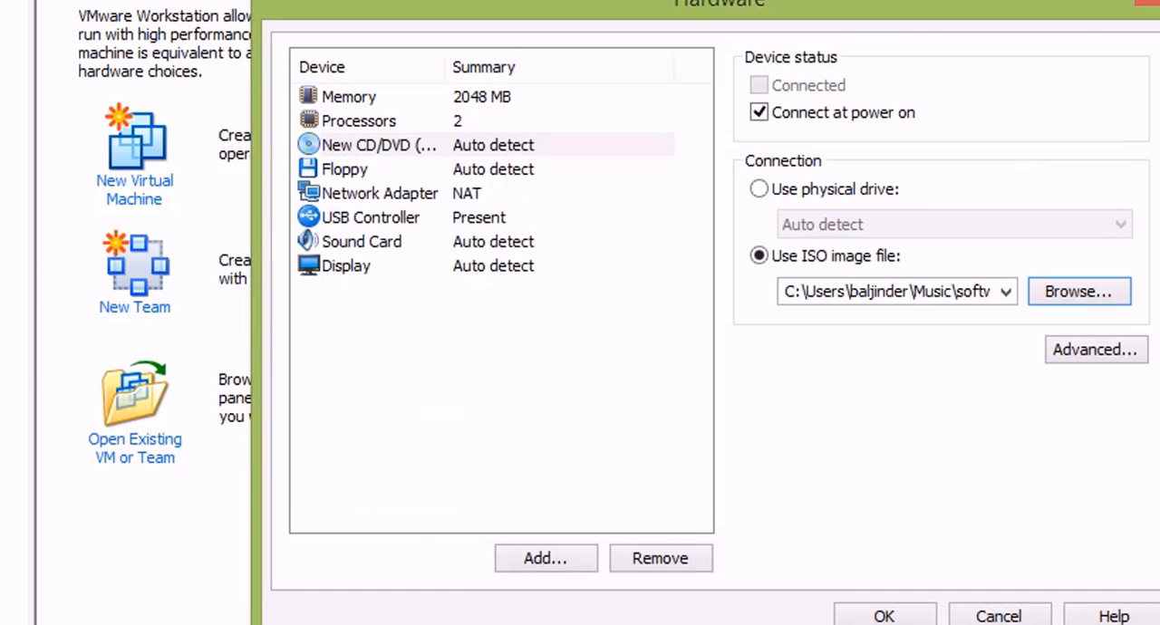
Step: Review the floppy, network adapter, USB controller, sound card and CD/DVD settings, and accept the customized hardware
left_click(337, 170)
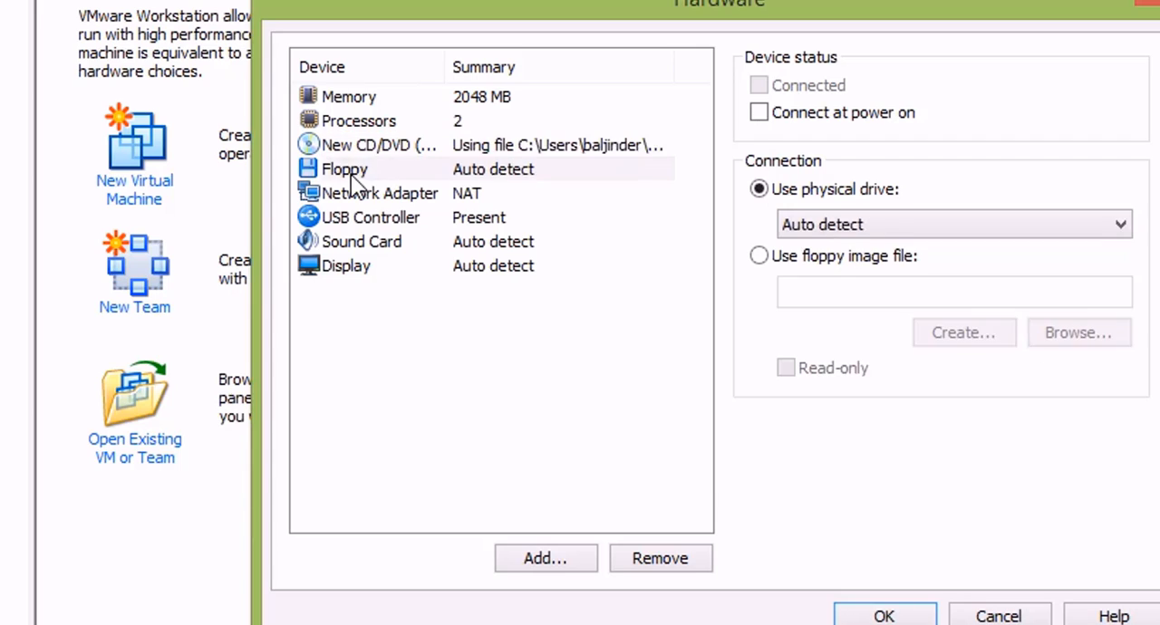
left_click(371, 193)
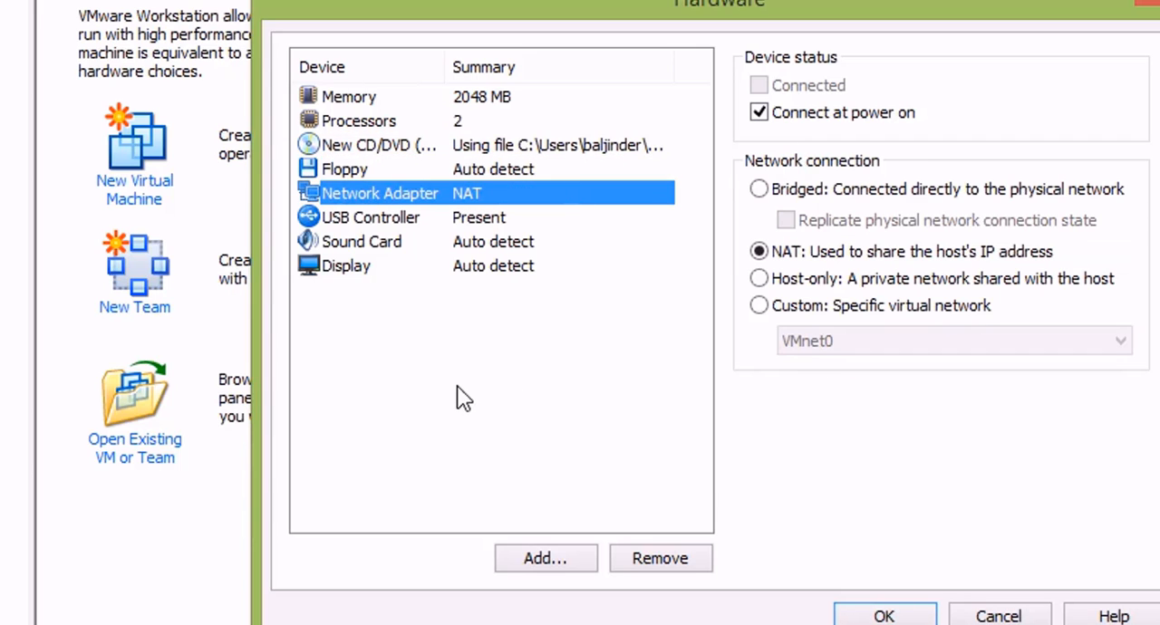
left_click(392, 220)
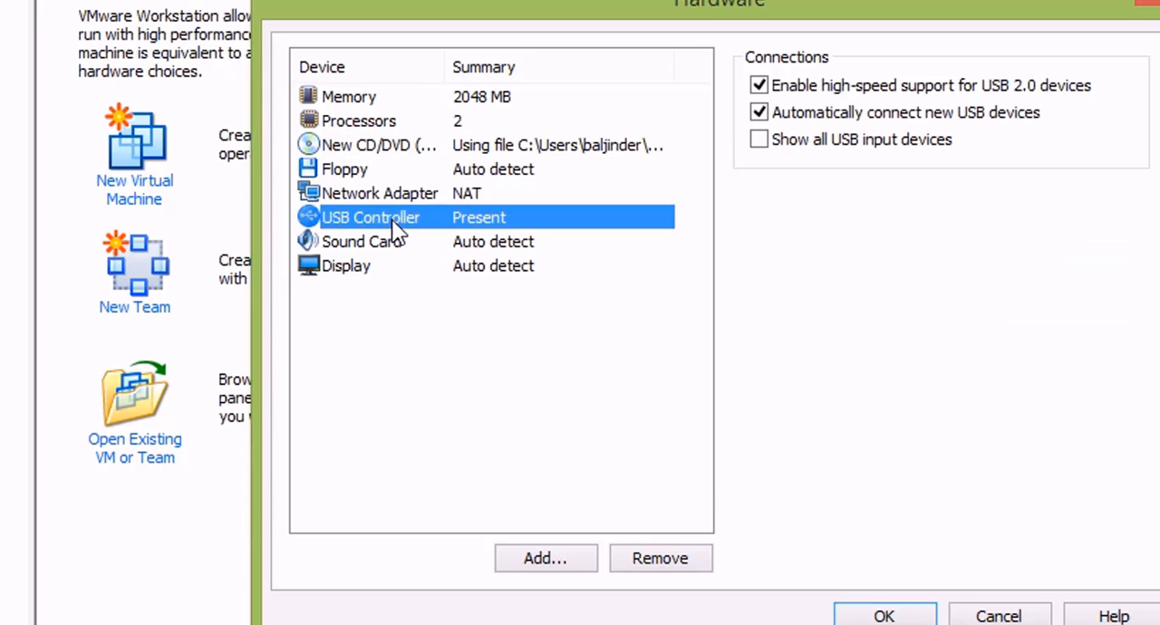
left_click(392, 245)
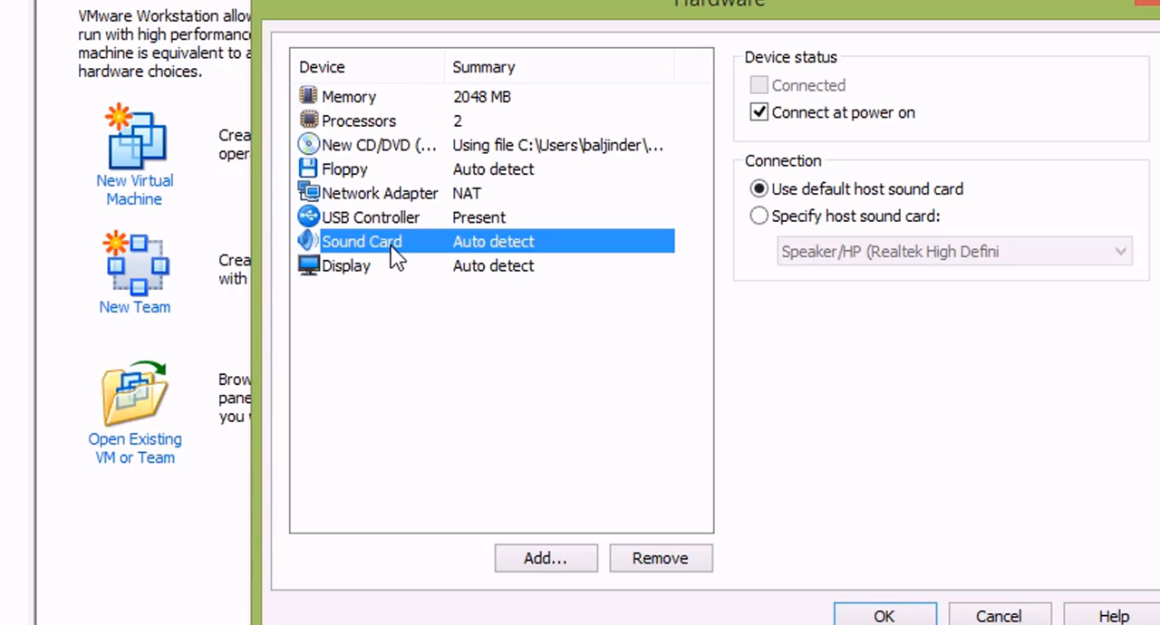
left_click(467, 145)
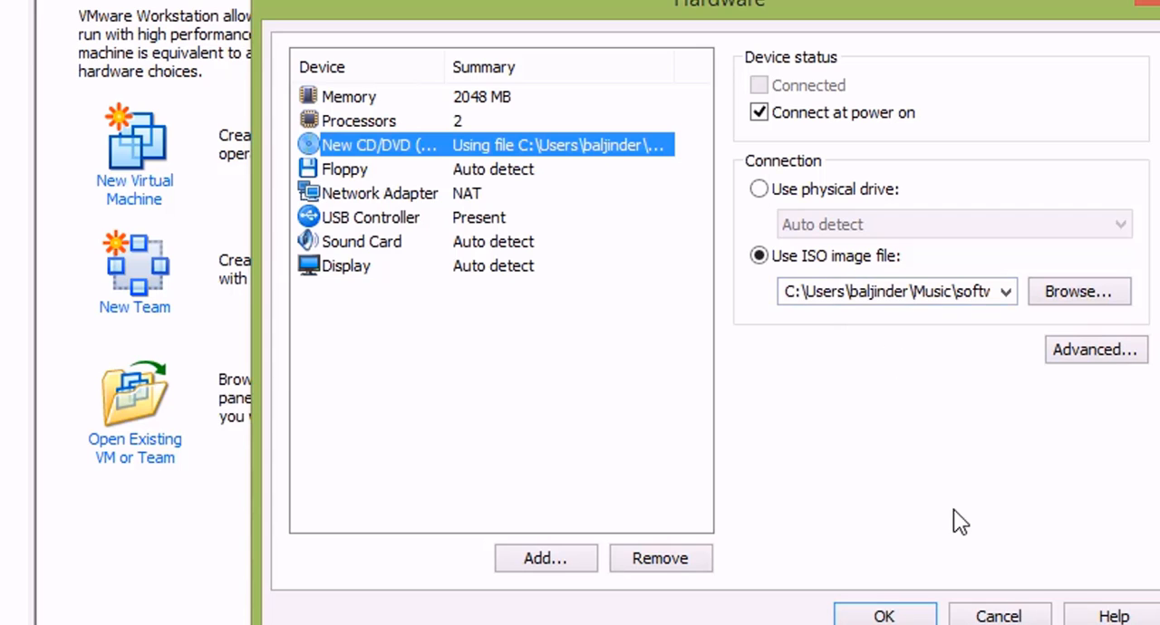
left_click(884, 616)
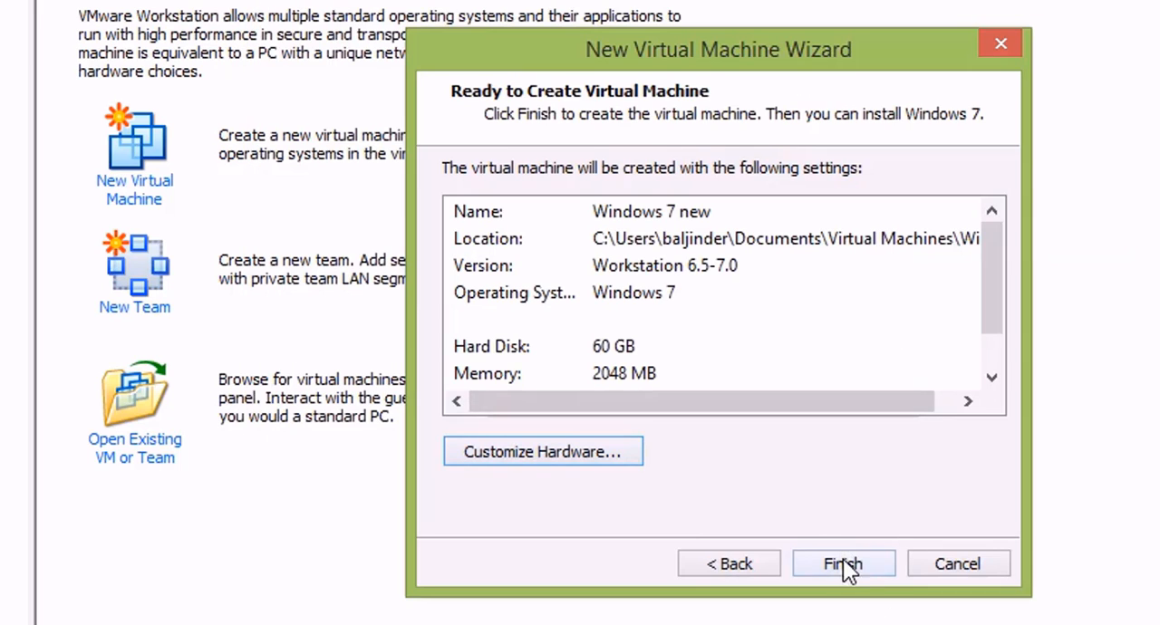
Step: Review the settings summary of the virtual machine from name to memory and other devices, and finish creating it
left_click(639, 264)
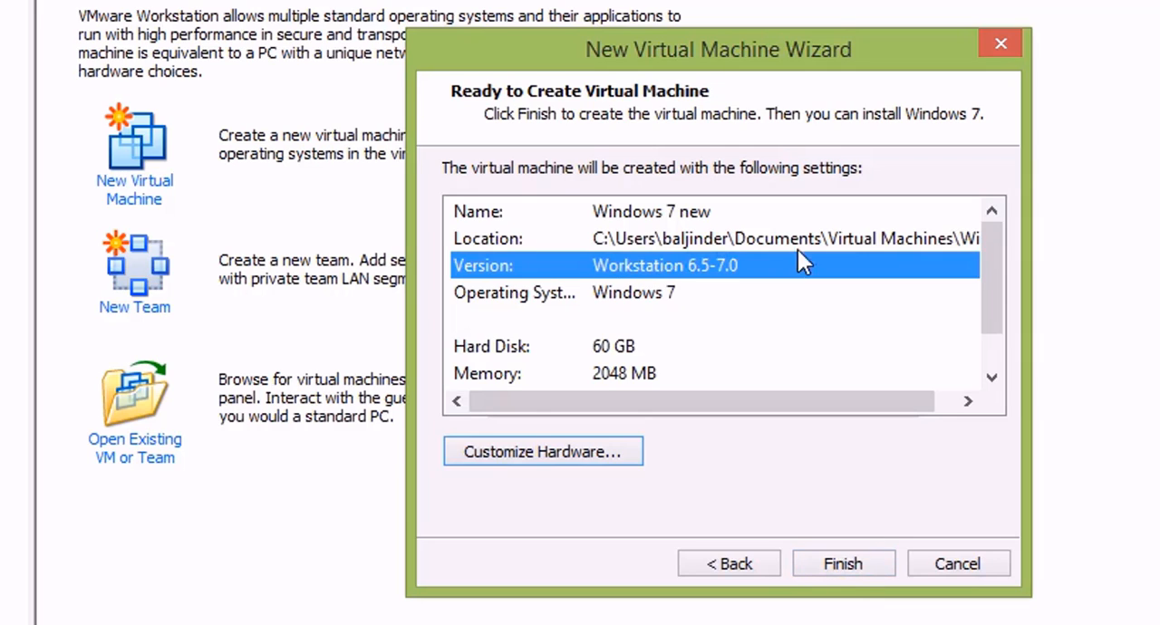
left_click(595, 215)
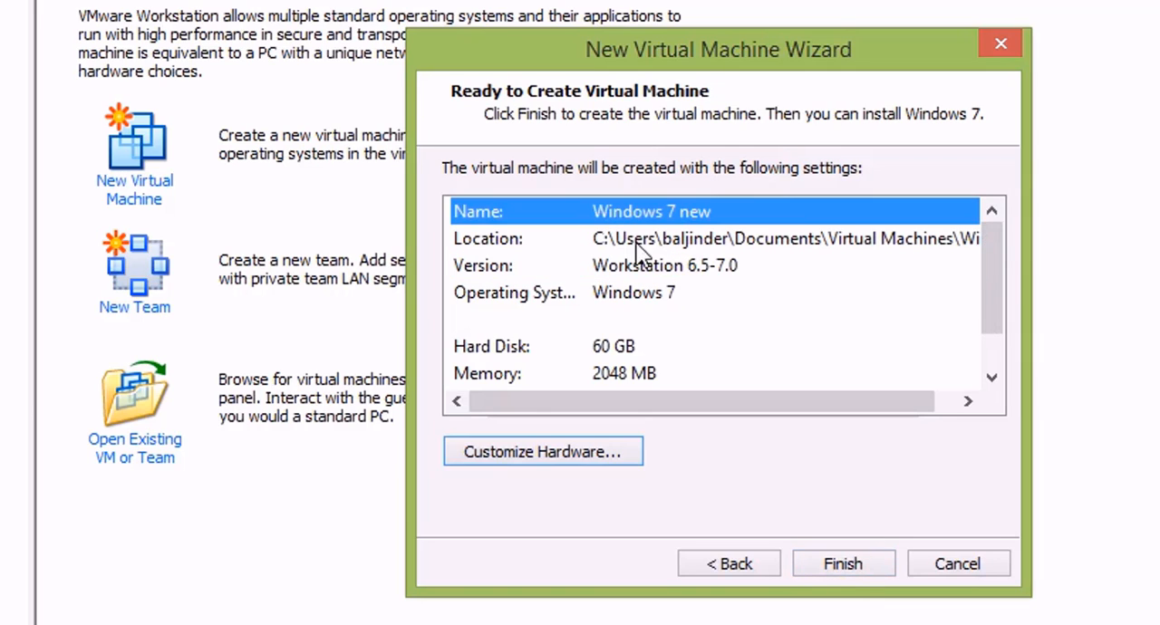
left_click(640, 265)
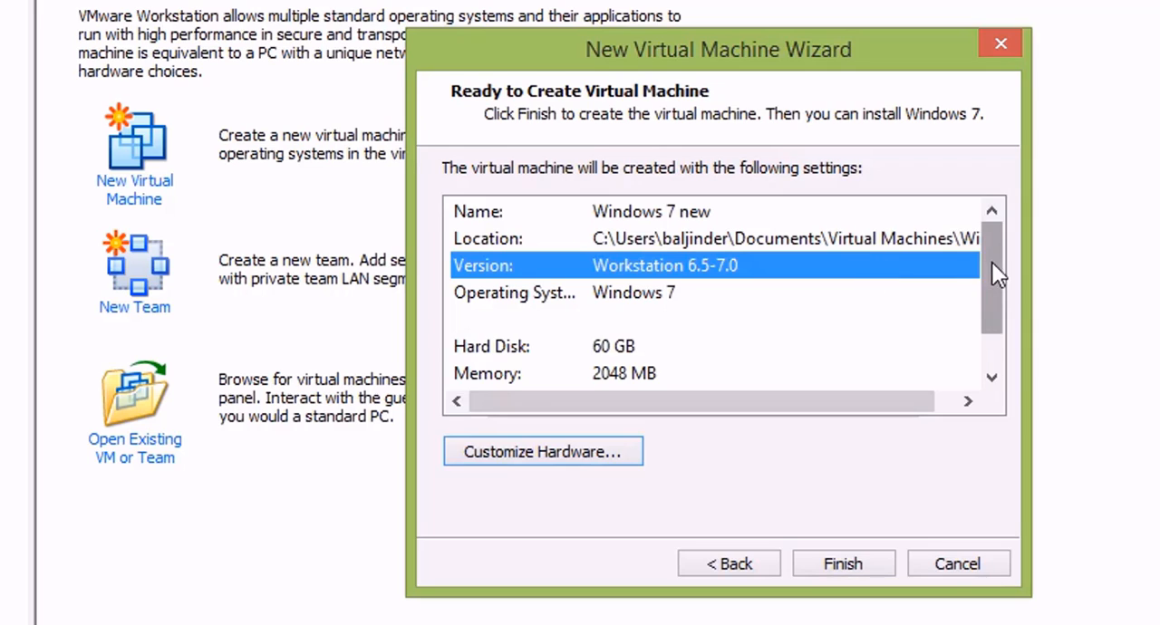
left_click_drag(991, 262, 992, 300)
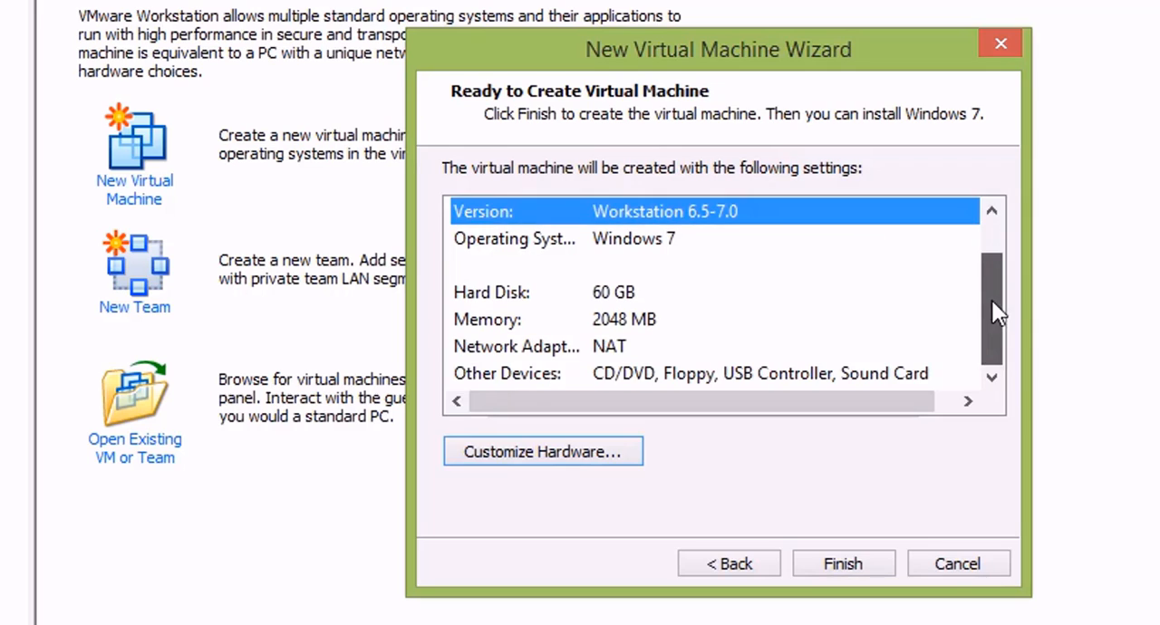
left_click(605, 240)
left_click(616, 294)
left_click(628, 324)
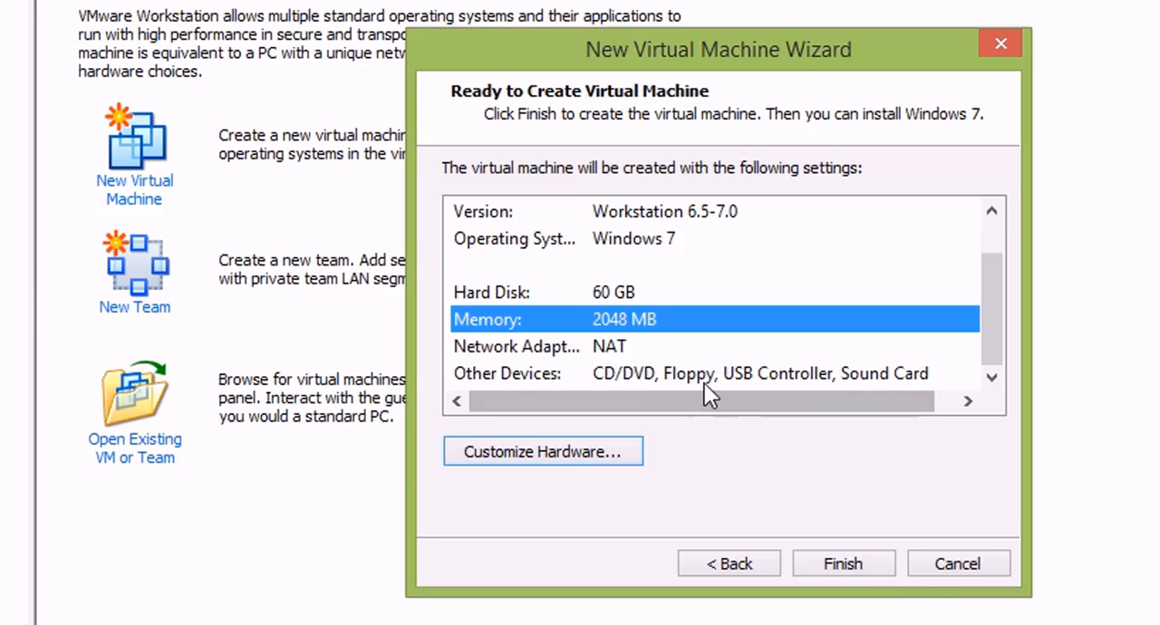
left_click(877, 560)
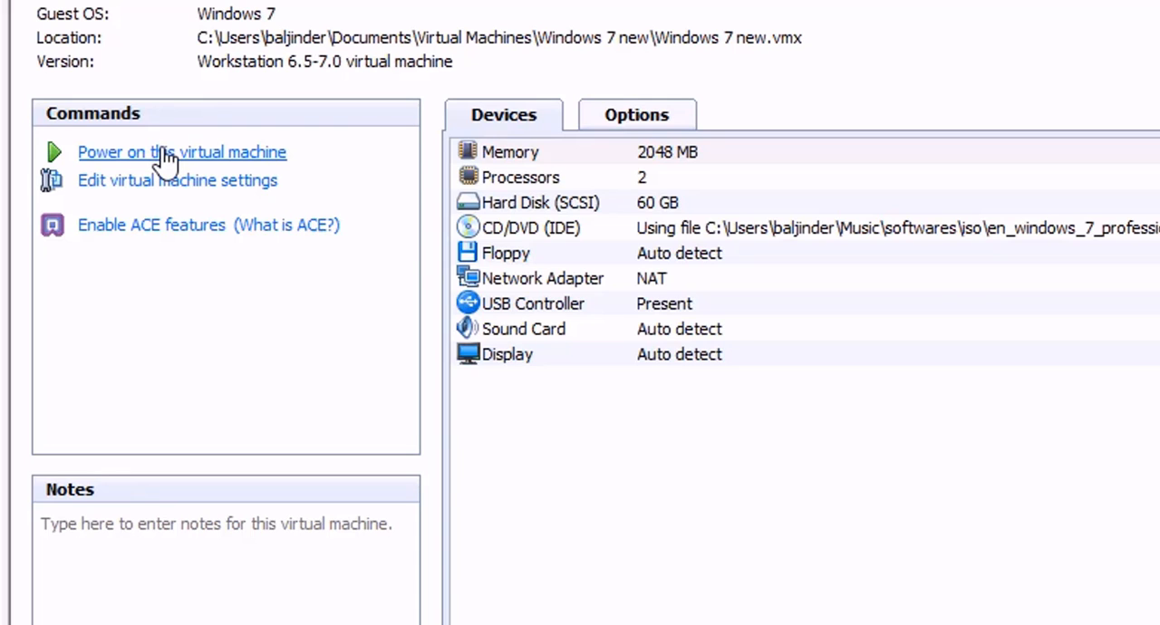
Step: Power on the Windows 7 new virtual machine to start Windows Setup from the ISO image
left_click(164, 156)
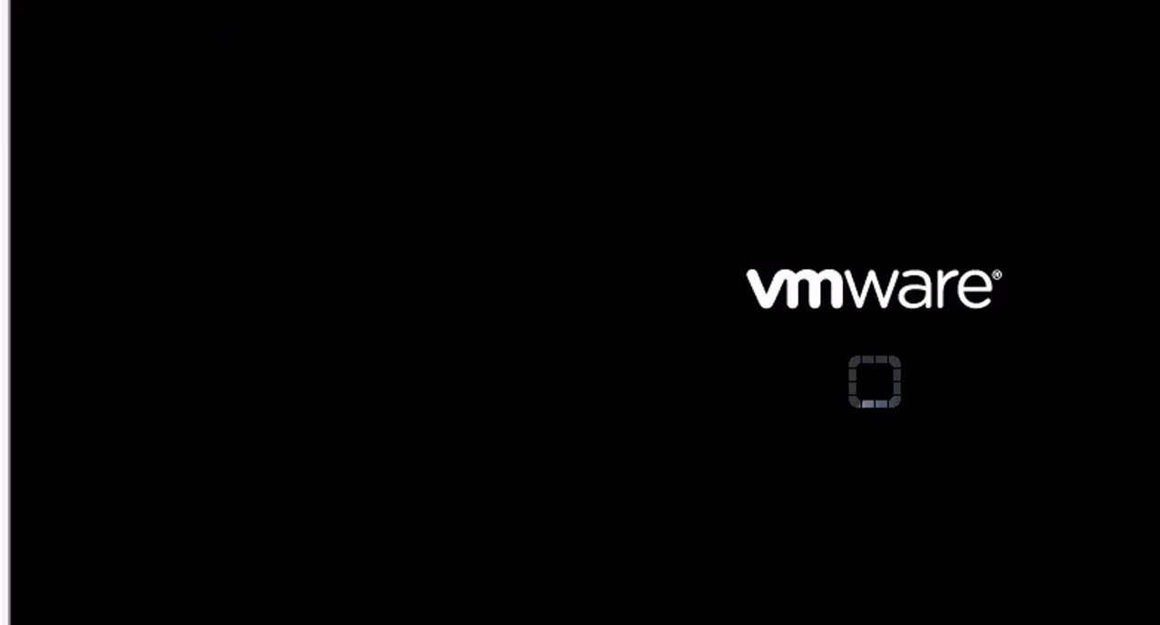
right_click(168, 190)
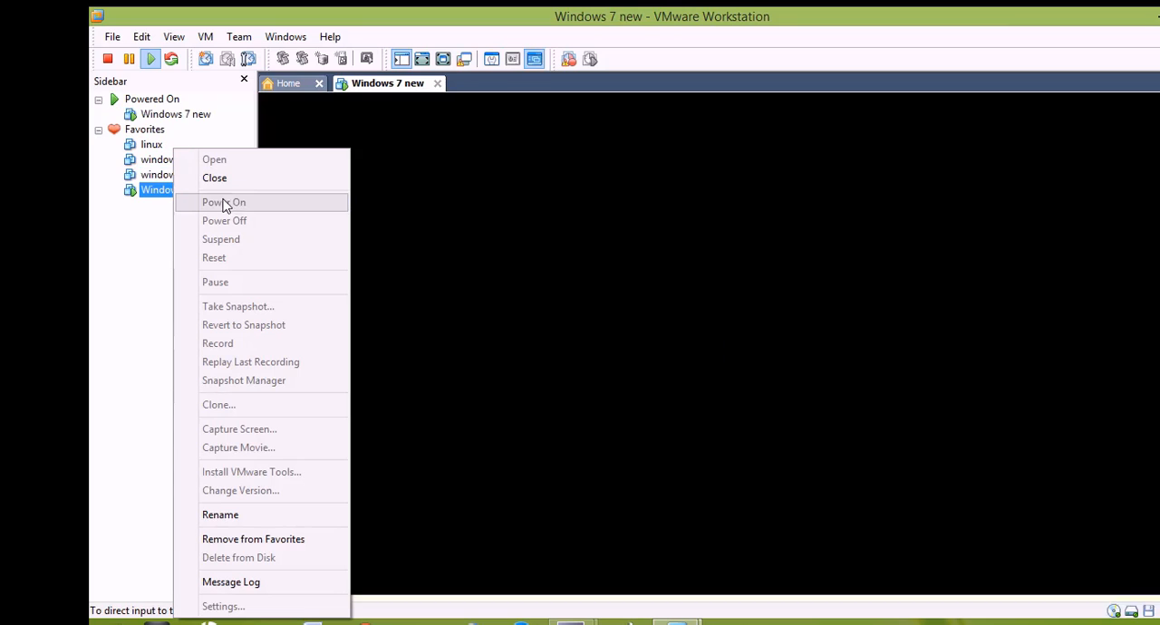
left_click(137, 253)
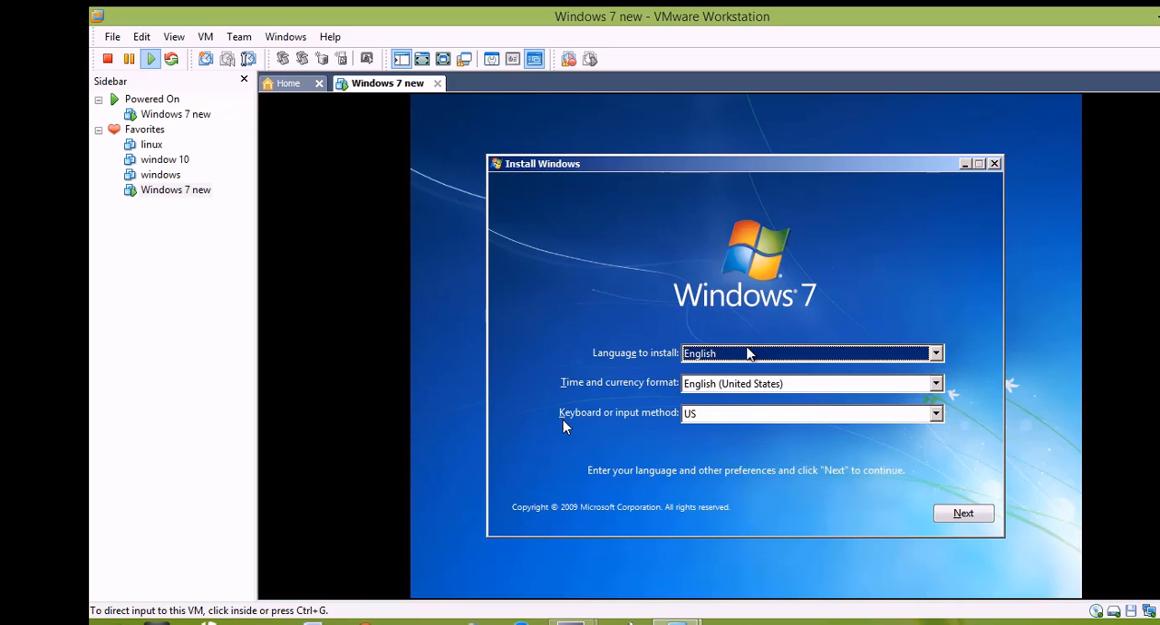
Step: Set the time and currency format to English (India) in Windows Setup
left_click(721, 354)
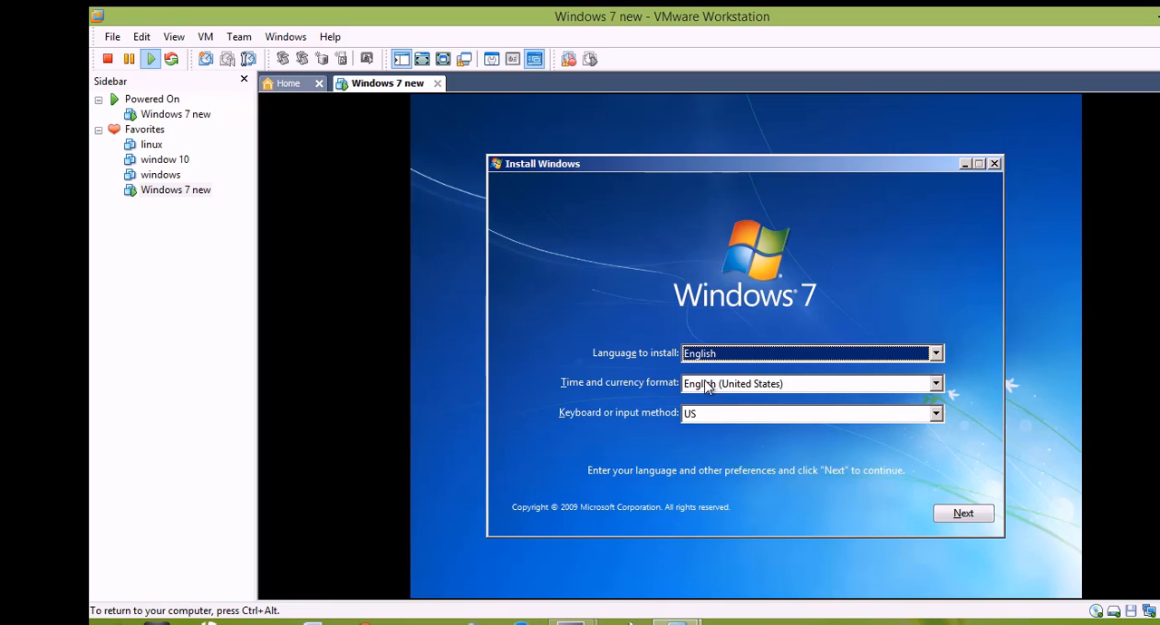
left_click(704, 385)
key("Down")
key("Down")
key("Down")
key("Down")
key("Down")
key("Down")
key("Down")
key("Down")
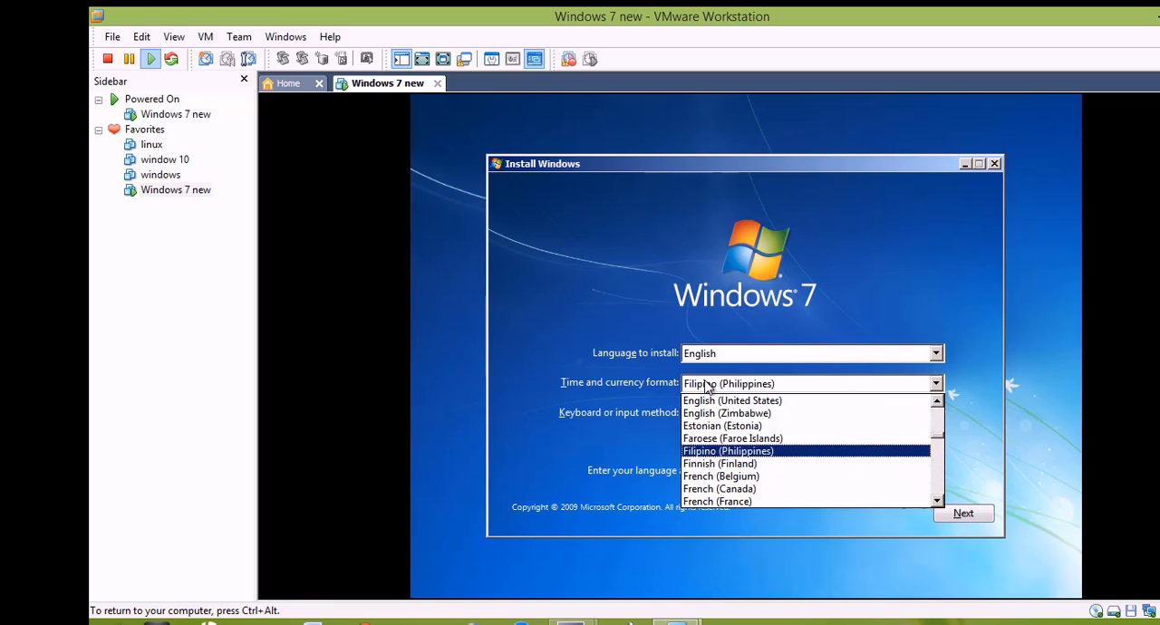
key("Down")
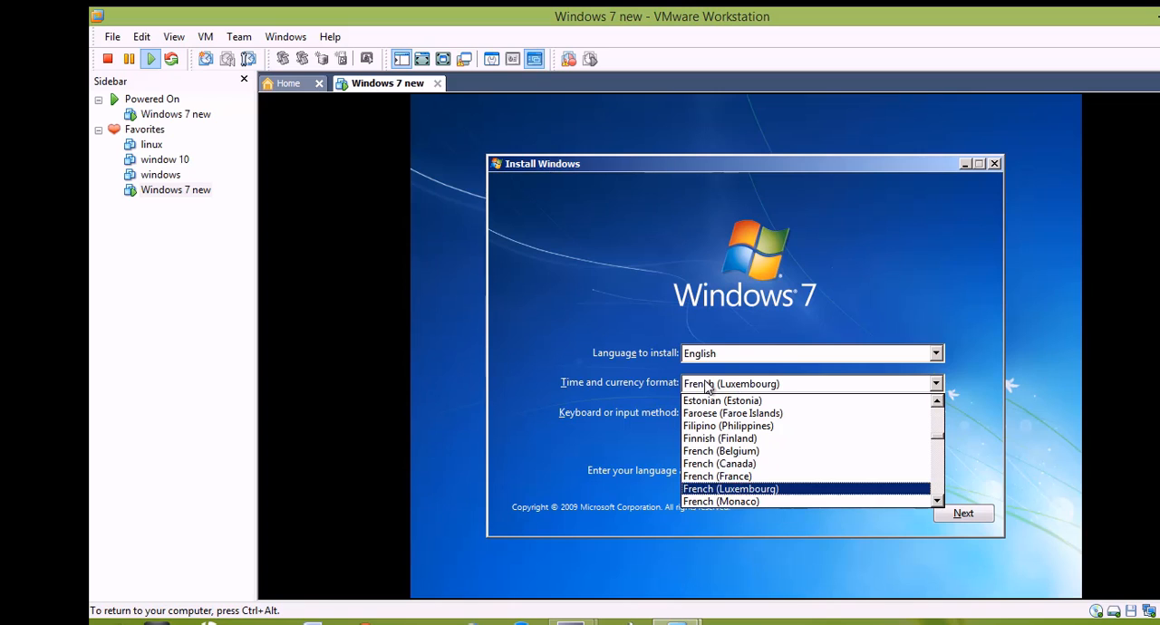
key("Up")
key("Up")
key("Up")
key("Up")
key("Up")
key("Up")
key("Up")
key("Up")
key("Up")
key("Up")
key("Up")
key("Up")
key("Up")
key("Up")
key("Up")
key("Up")
key("Up")
key("Up")
key("Up")
key("Up")
key("Up")
key("Up")
key("Up")
key("Up")
key("Down")
key("Down")
key("Down")
key("Down")
key("Down")
key("Down")
key("Down")
key("Down")
key("Down")
key("Down")
key("Down")
key("Down")
key("Down")
key("Down")
key("Down")
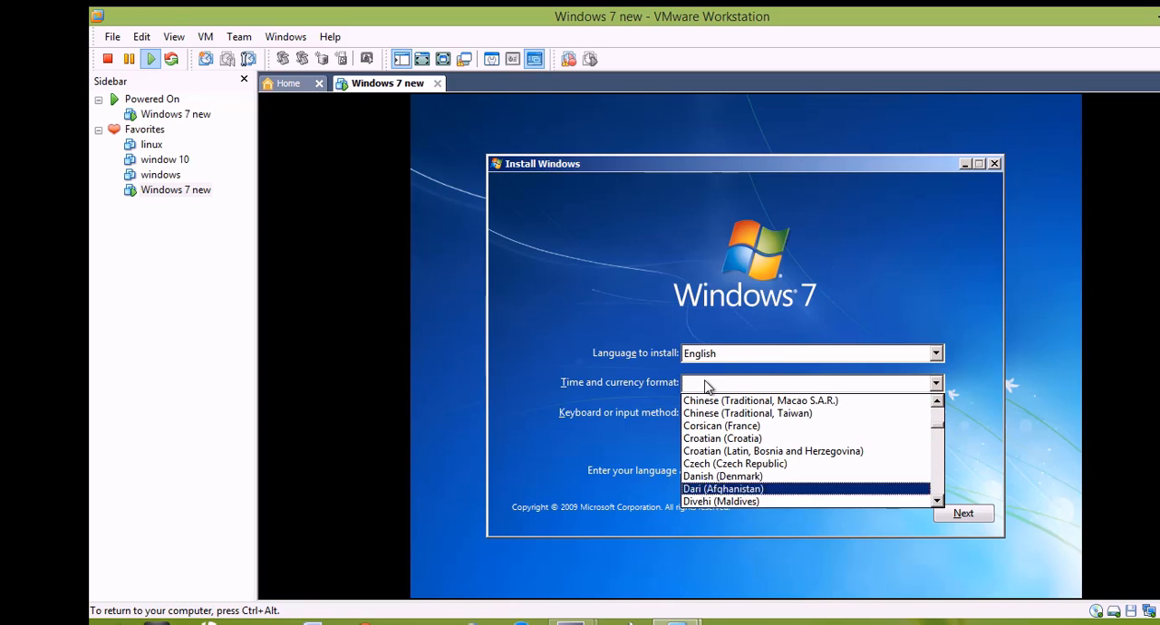
key("Up")
key("Return")
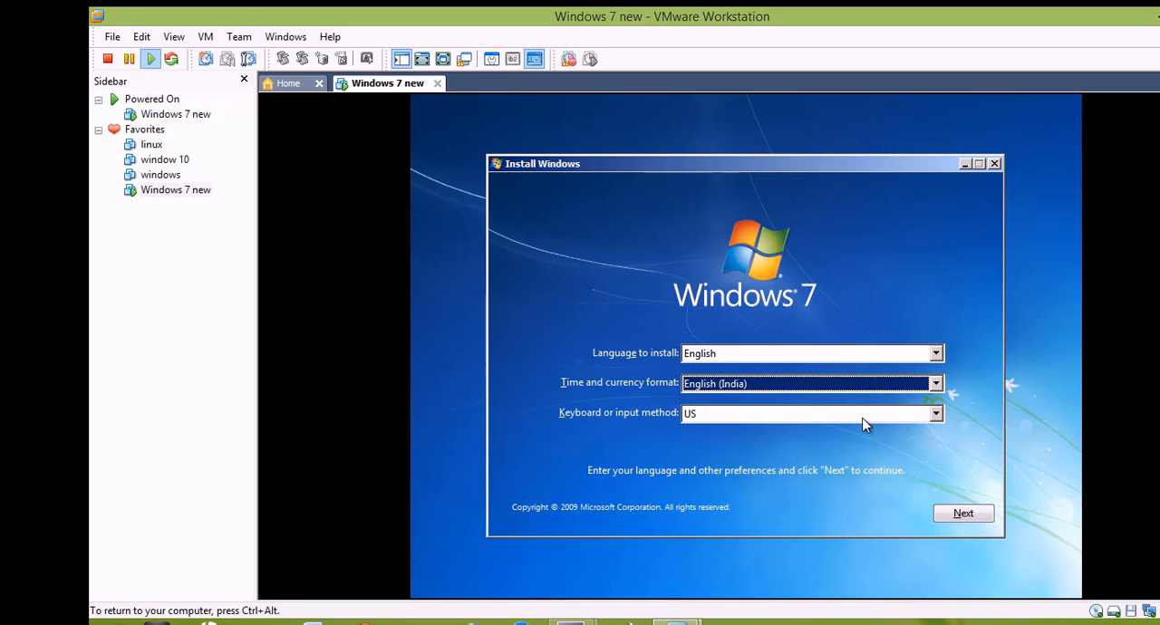
Step: Keep US as the keyboard or input method, continue, and start the Windows 7 installation
left_click(822, 416)
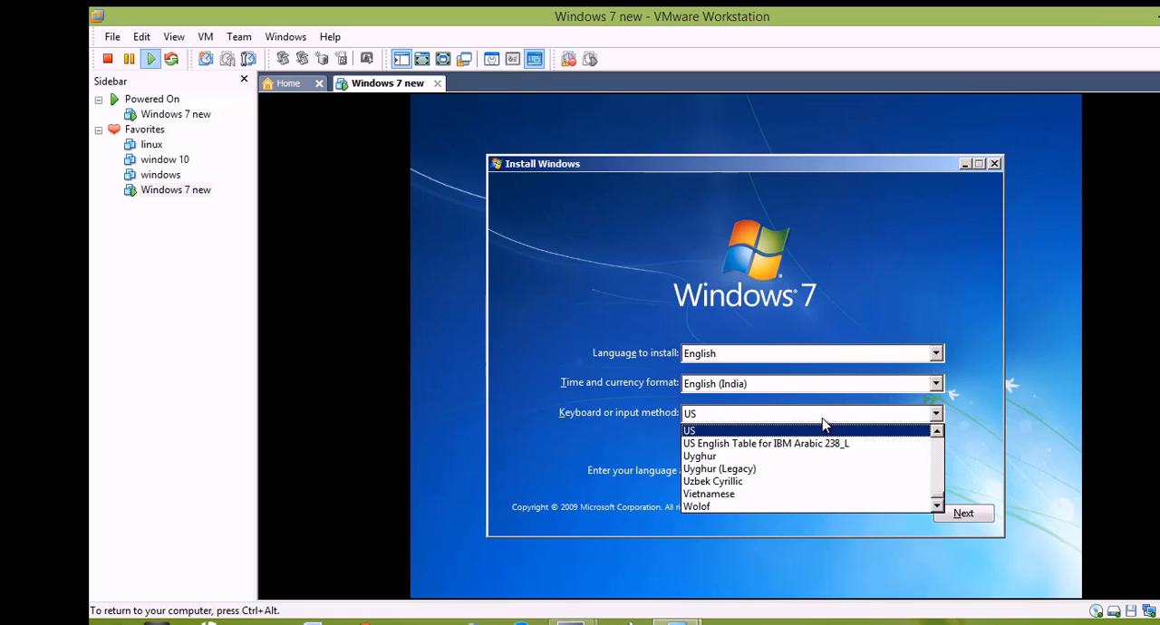
left_click(821, 417)
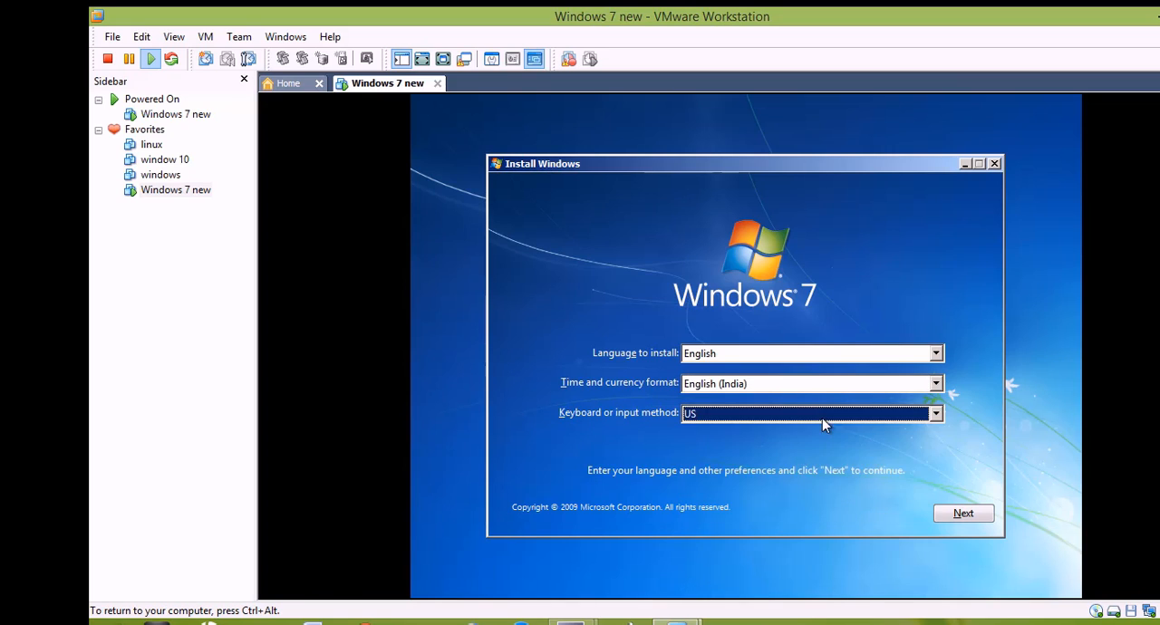
left_click(963, 513)
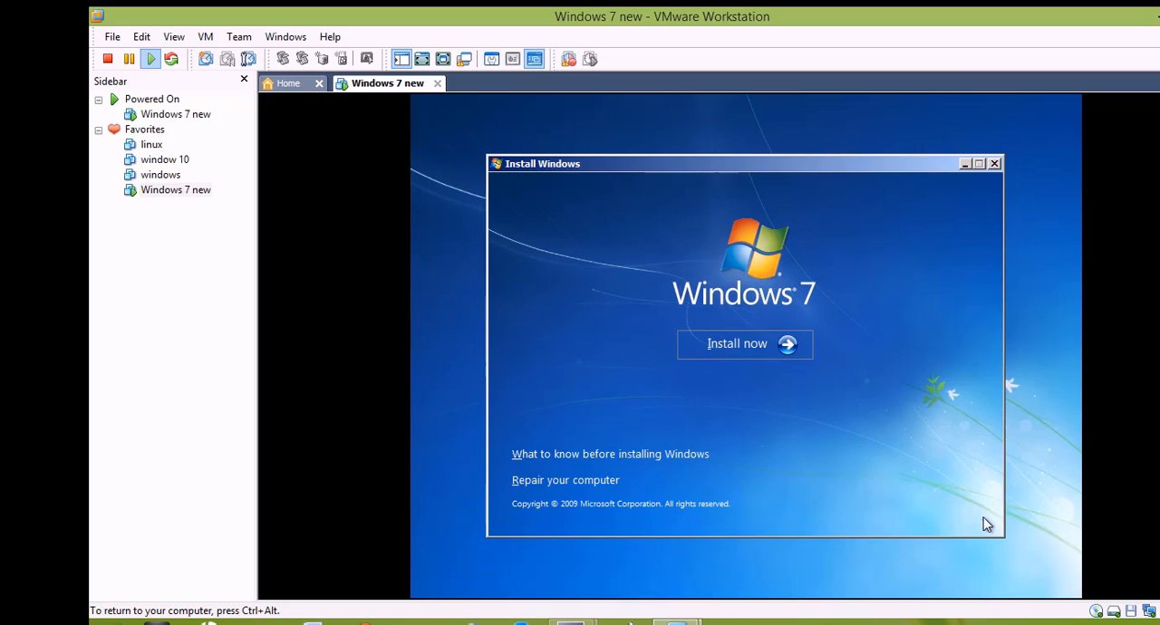
left_click(709, 346)
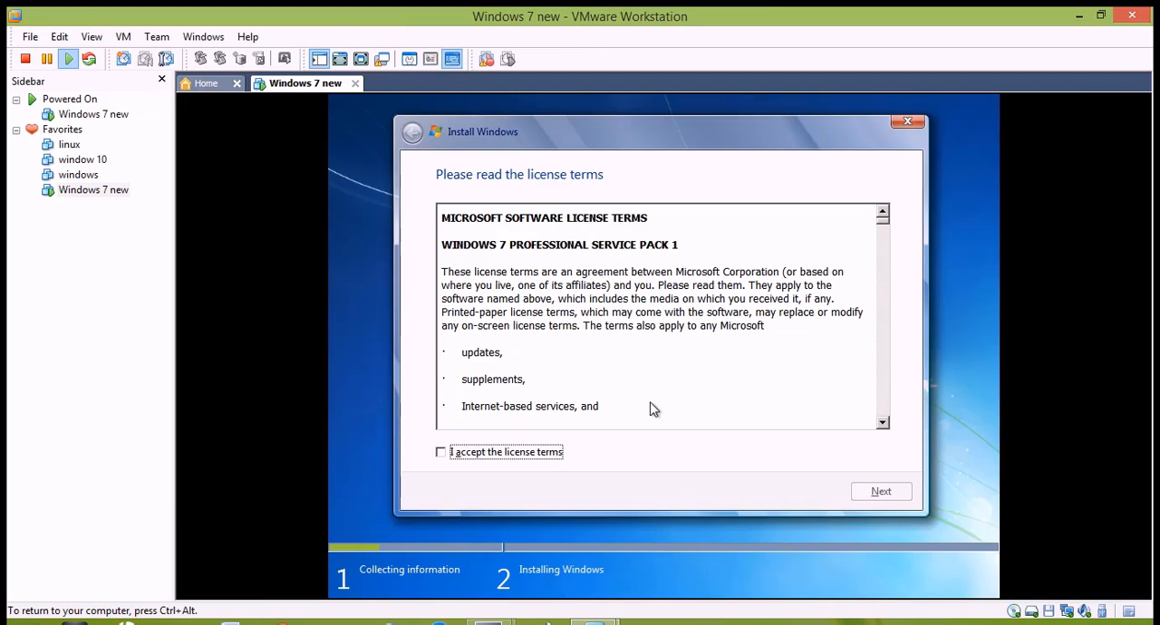
Step: Accept the license terms and choose the Custom (advanced) installation type
left_click(441, 453)
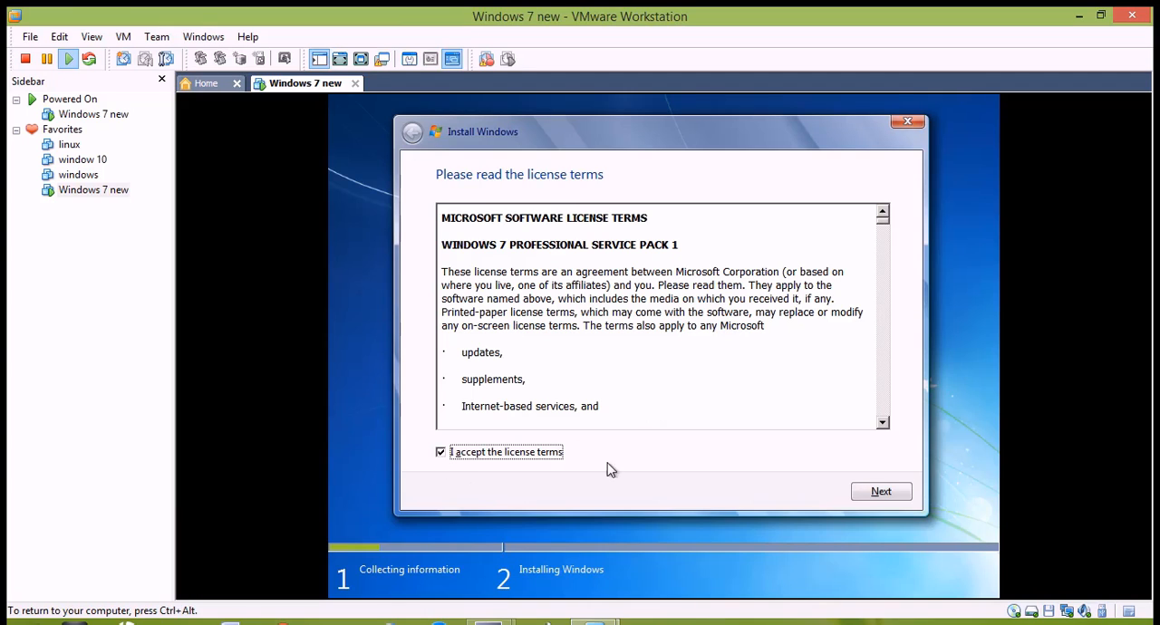
left_click(881, 492)
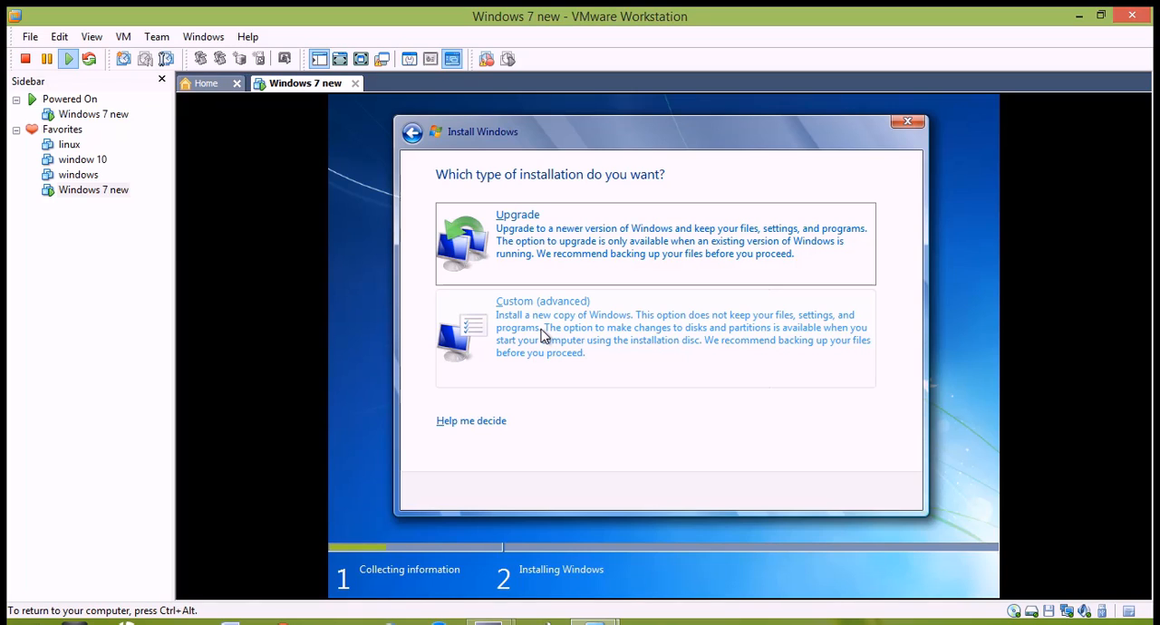
left_click(613, 332)
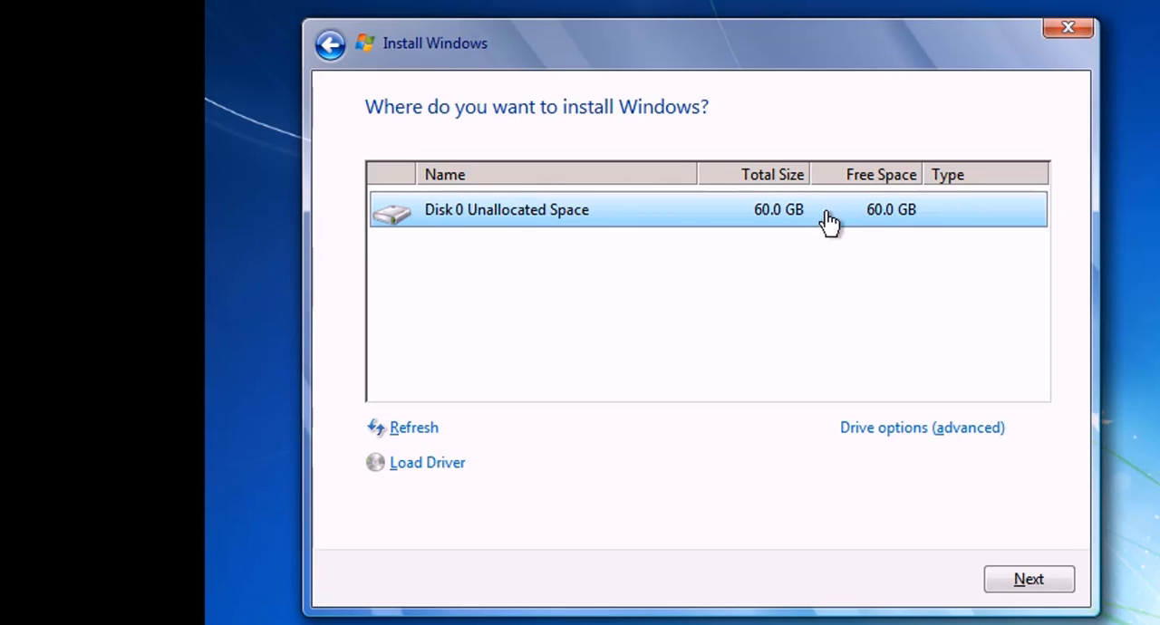
Step: Create a new 40960 MB partition in Disk 0's unallocated space and accept the additional system partitions
left_click(899, 432)
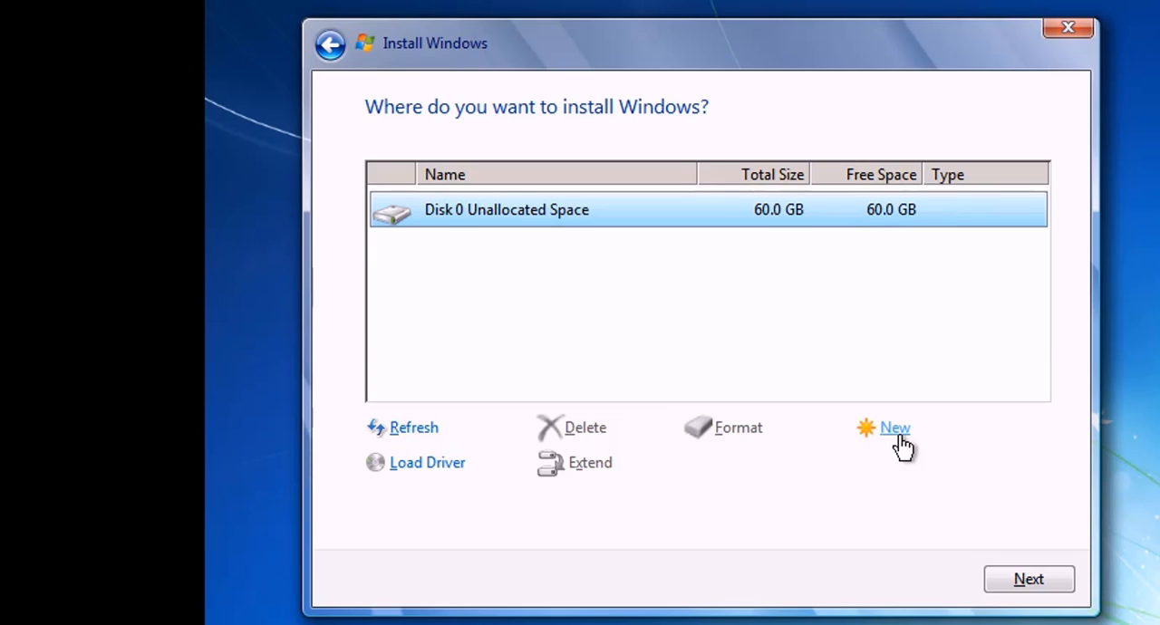
left_click(897, 431)
double_click(788, 464)
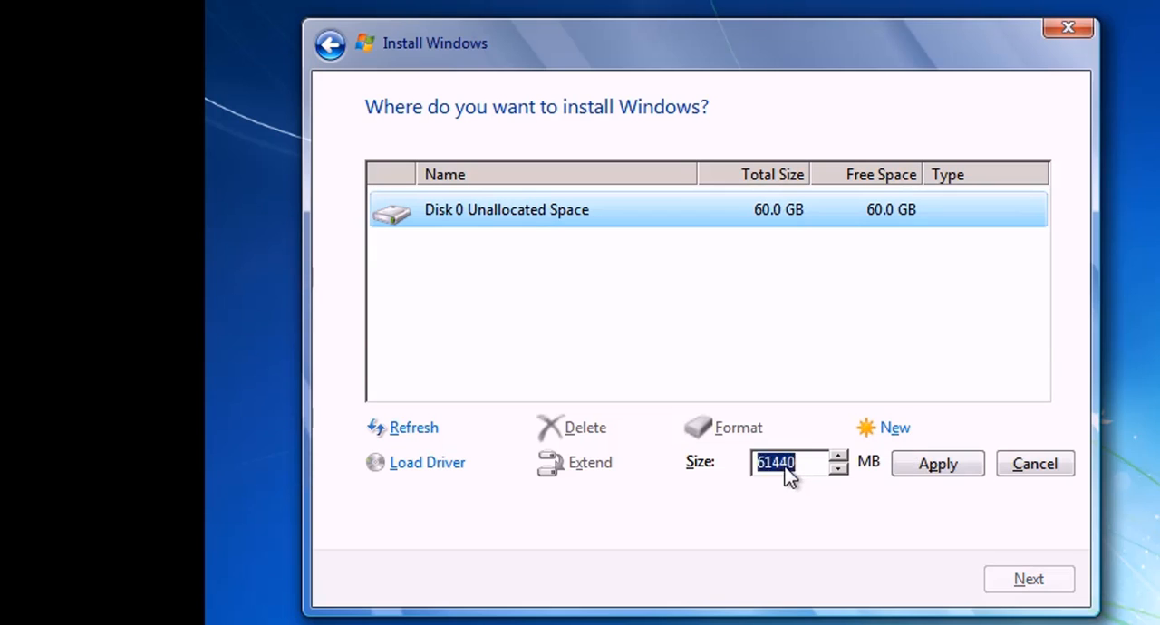
left_click(788, 464)
key("BackSpace")
key("BackSpace")
key("BackSpace")
key("BackSpace")
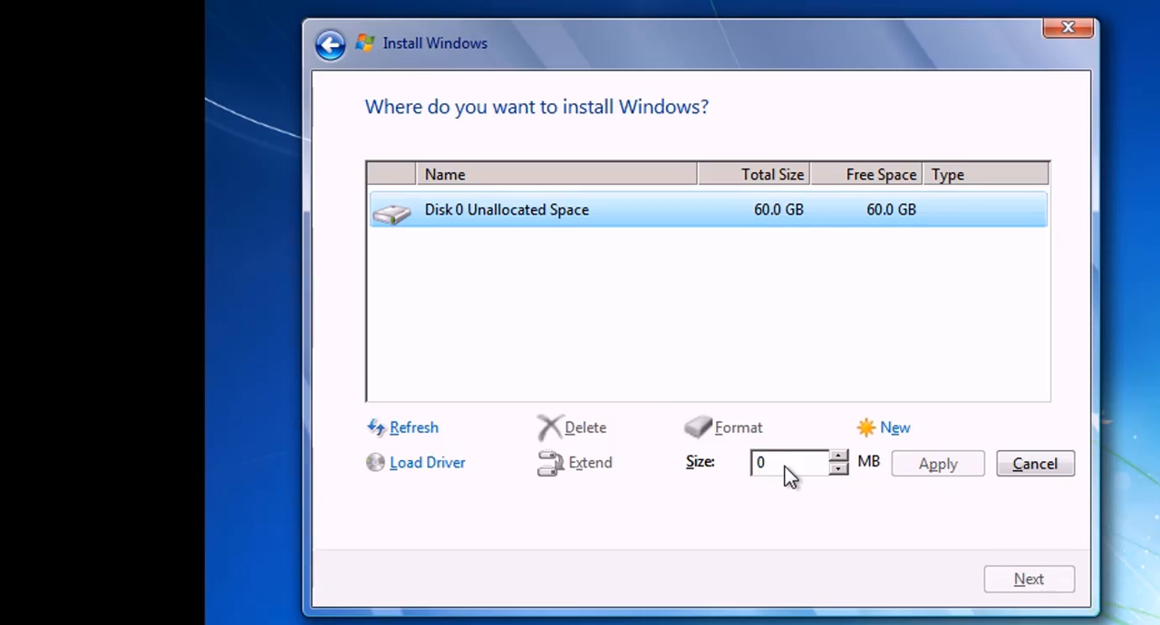
key("Delete")
type("400")
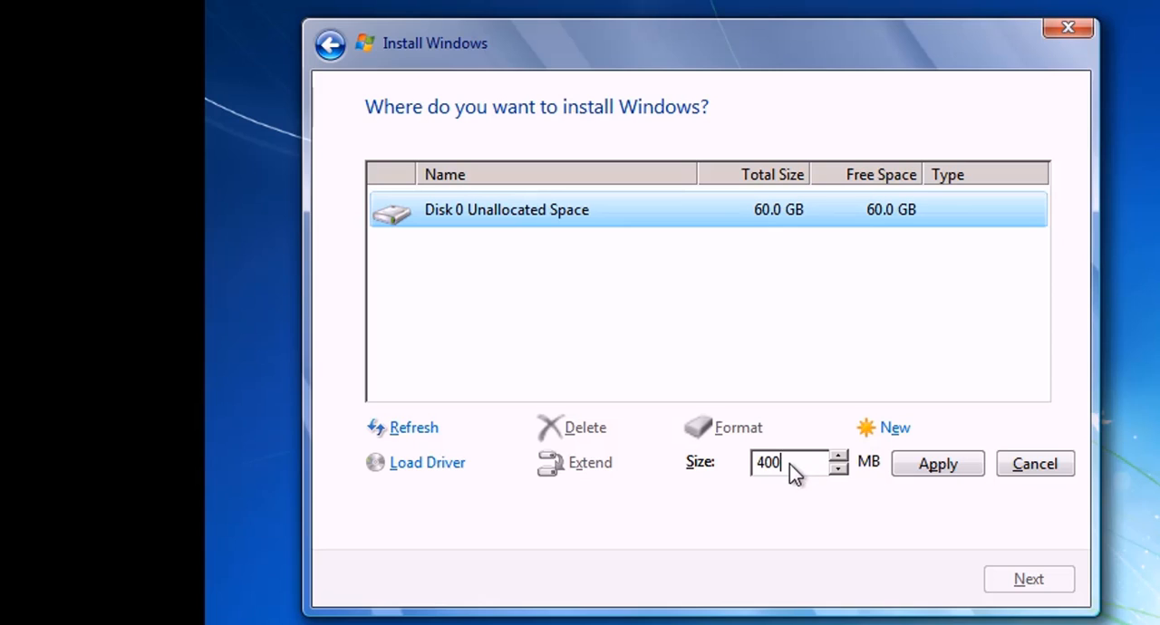
key("BackSpace")
key("BackSpace")
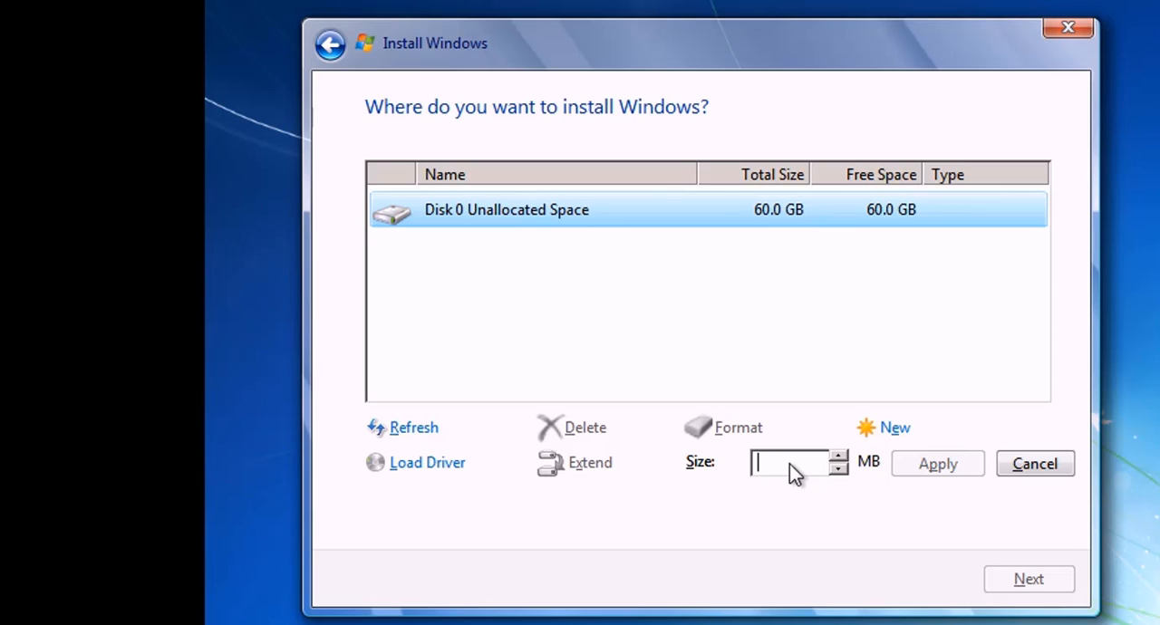
type("40")
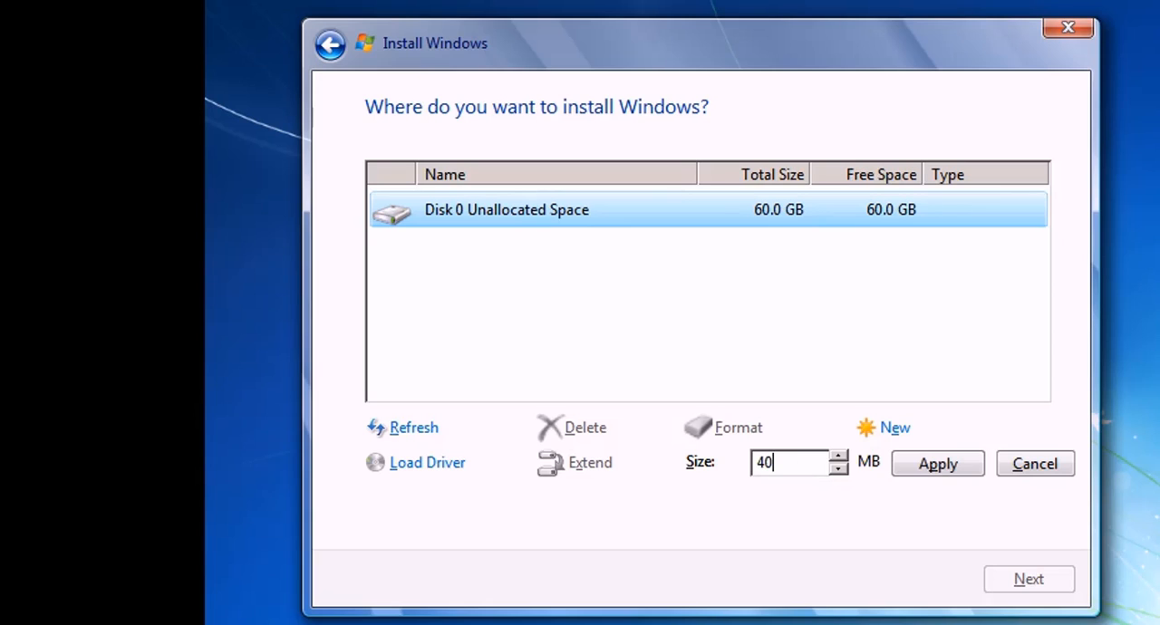
type("960")
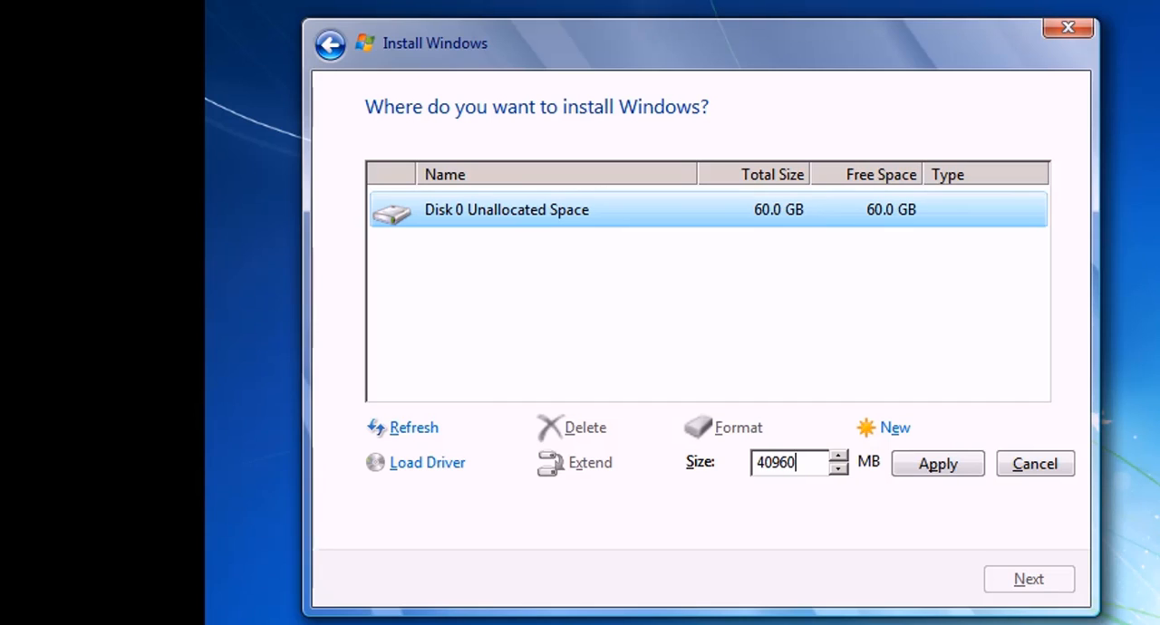
left_click(935, 464)
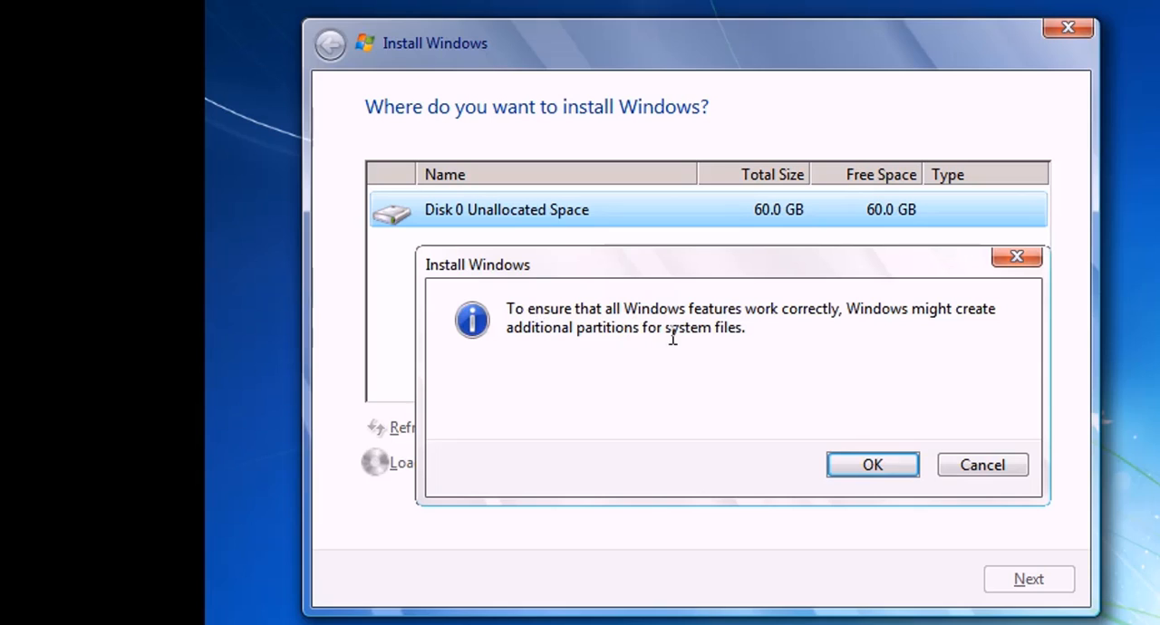
left_click(870, 463)
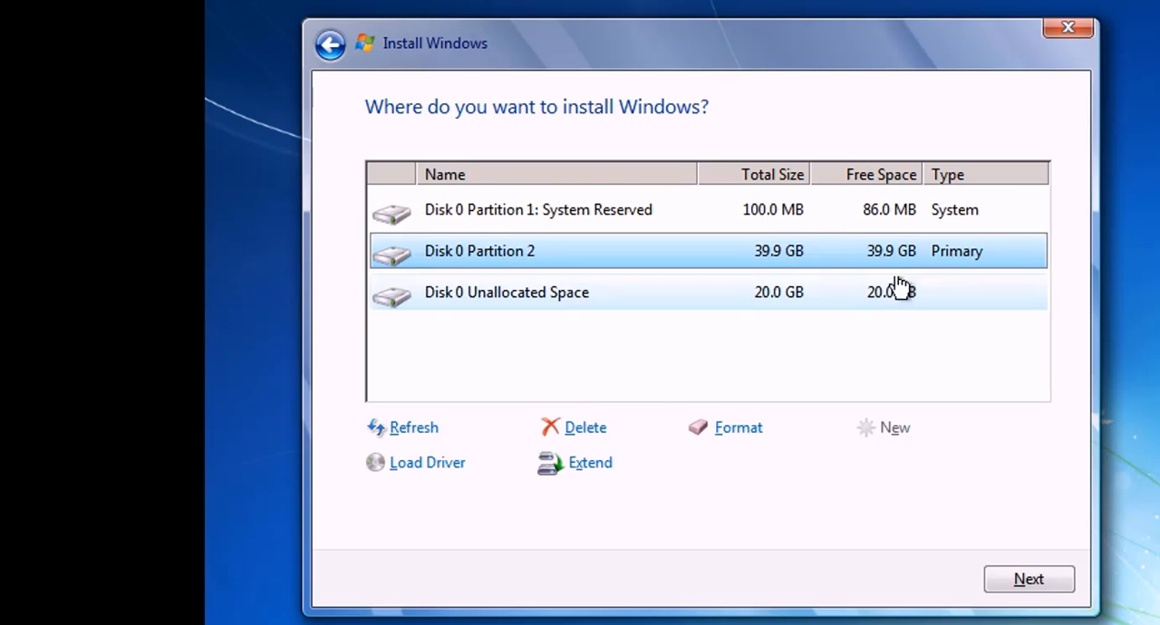
Step: Create another partition from the remaining Disk 0 unallocated space, keeping the full size of 20479 MB
left_click(793, 211)
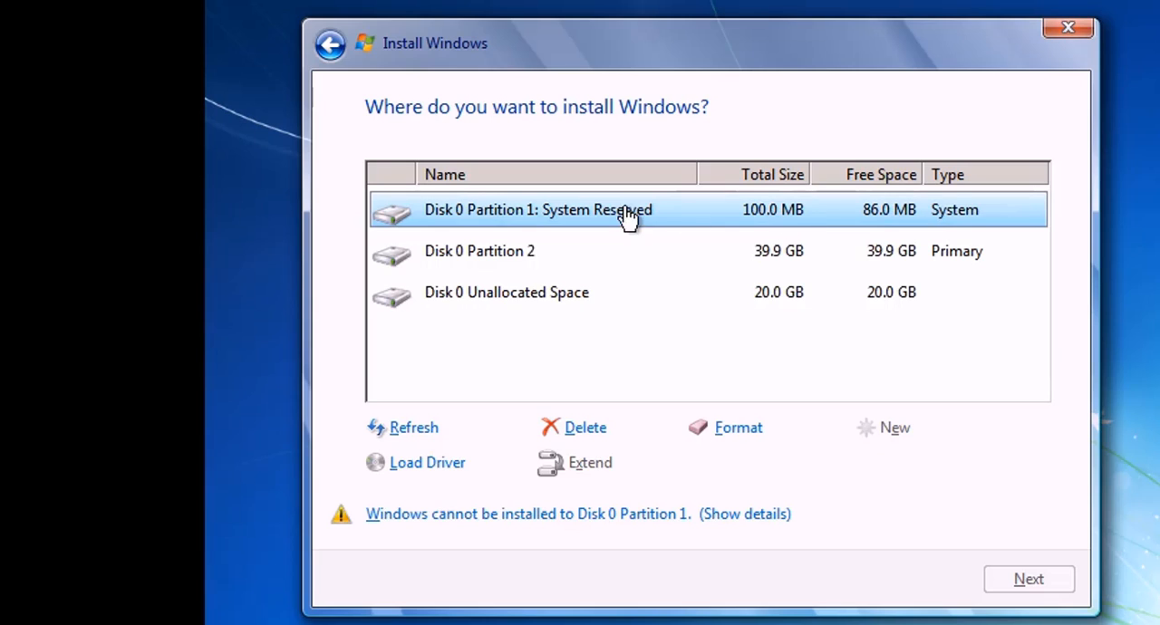
left_click(781, 258)
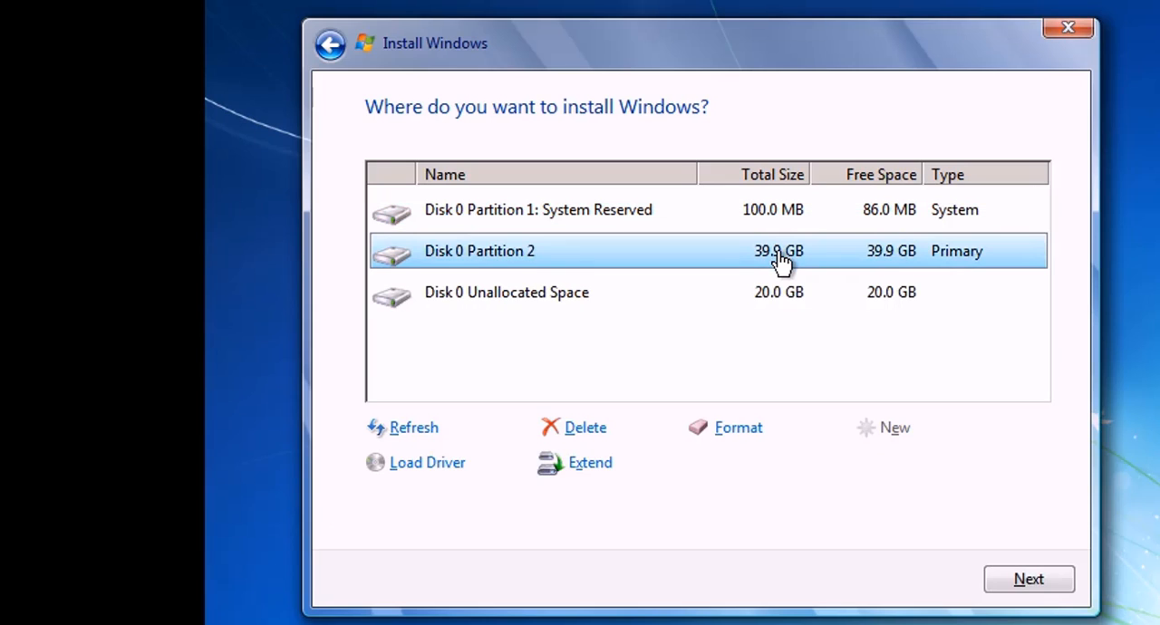
left_click(824, 300)
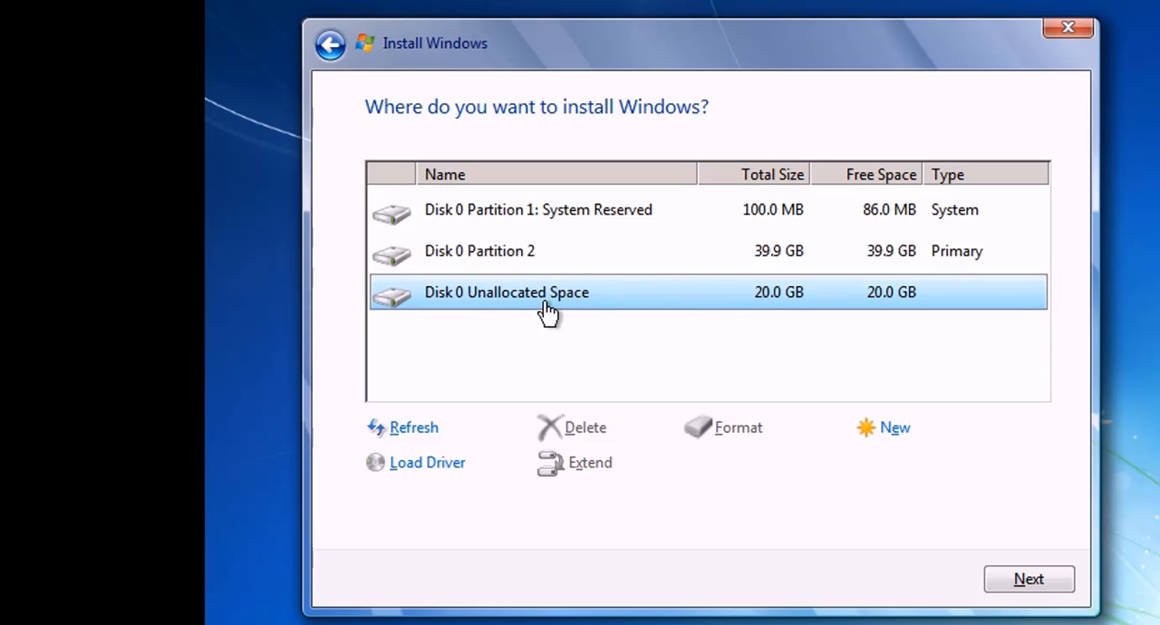
left_click(904, 433)
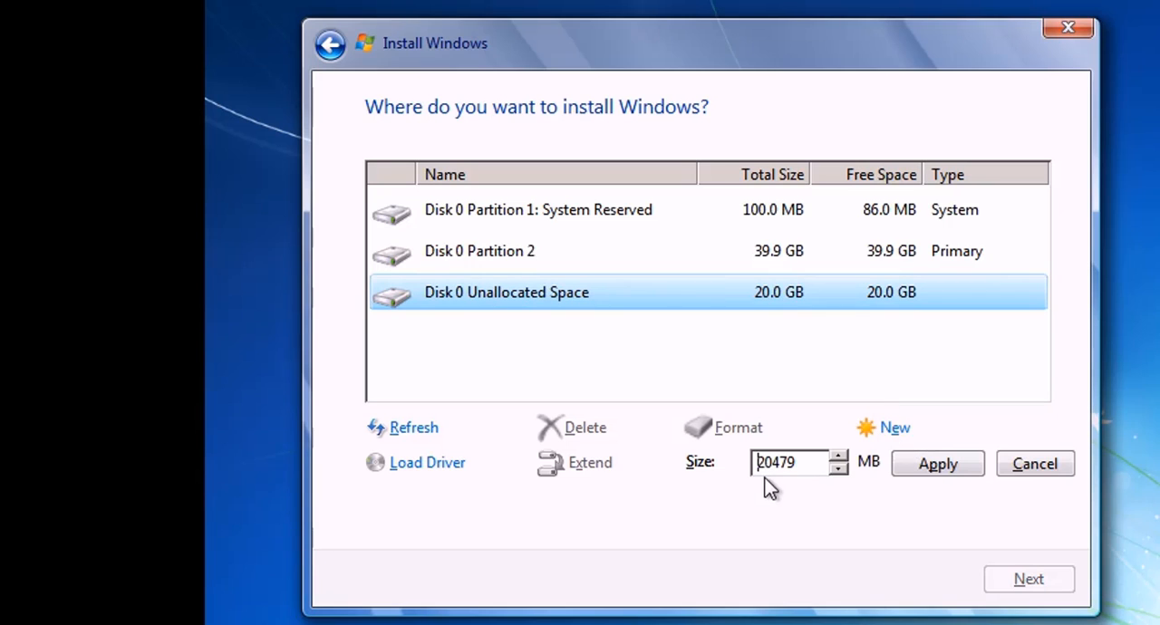
left_click(939, 466)
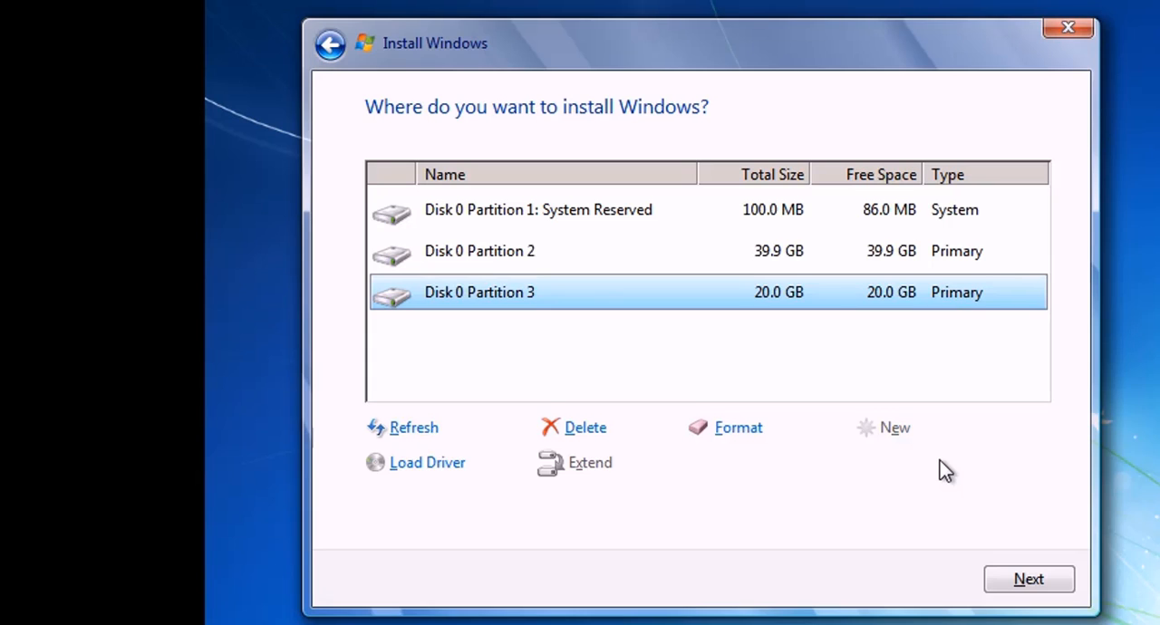
Step: Choose Disk 0 Partition 2 as the install location and start installing Windows on it
left_click(933, 267)
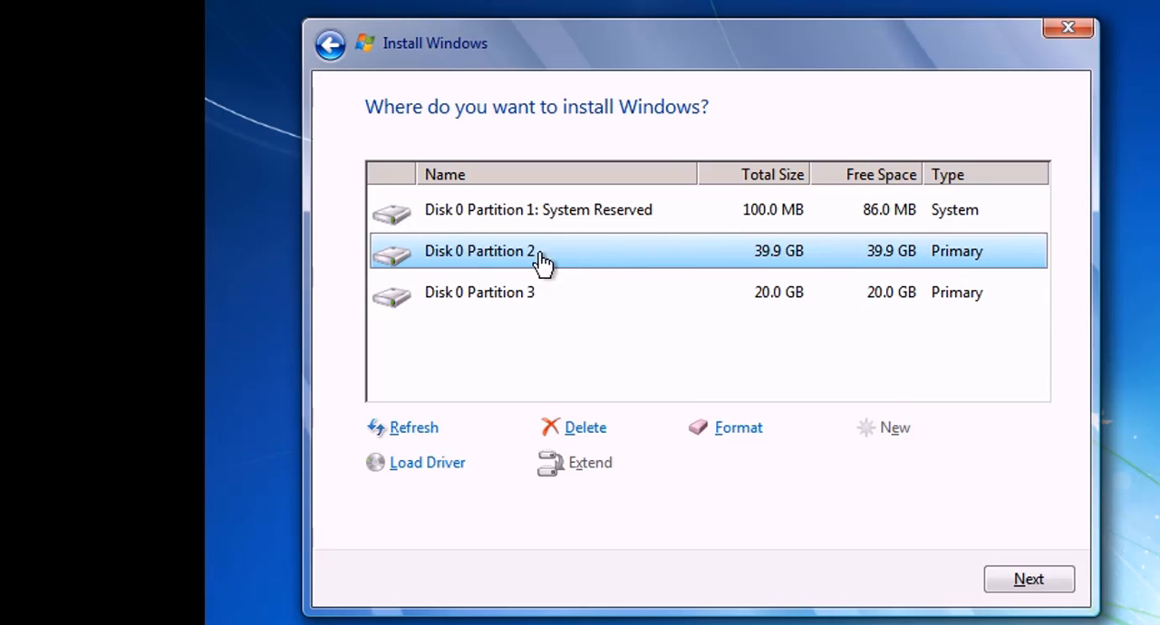
left_click(1014, 577)
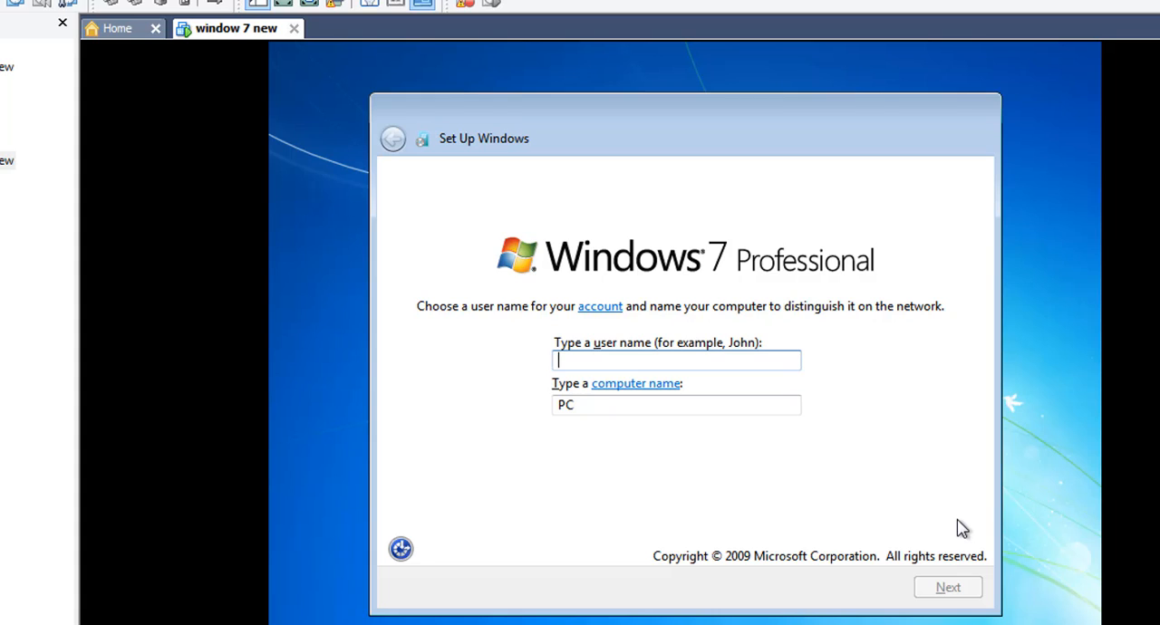
Step: Enter the account's user name with the suggested computer name, and type the account password
type("rachel")
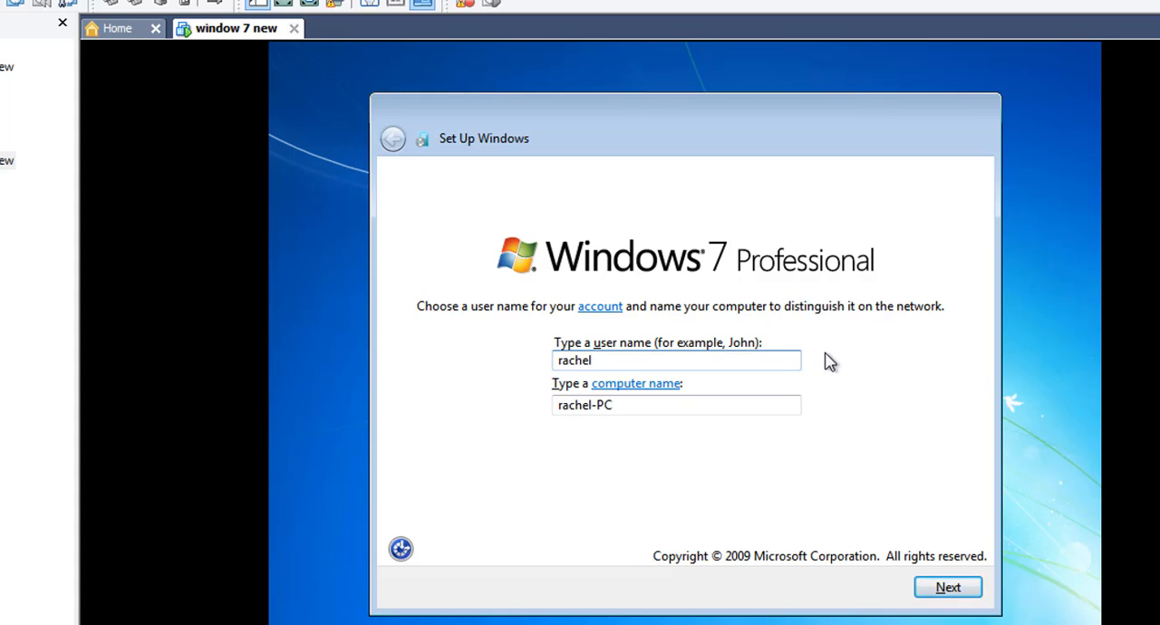
left_click(962, 588)
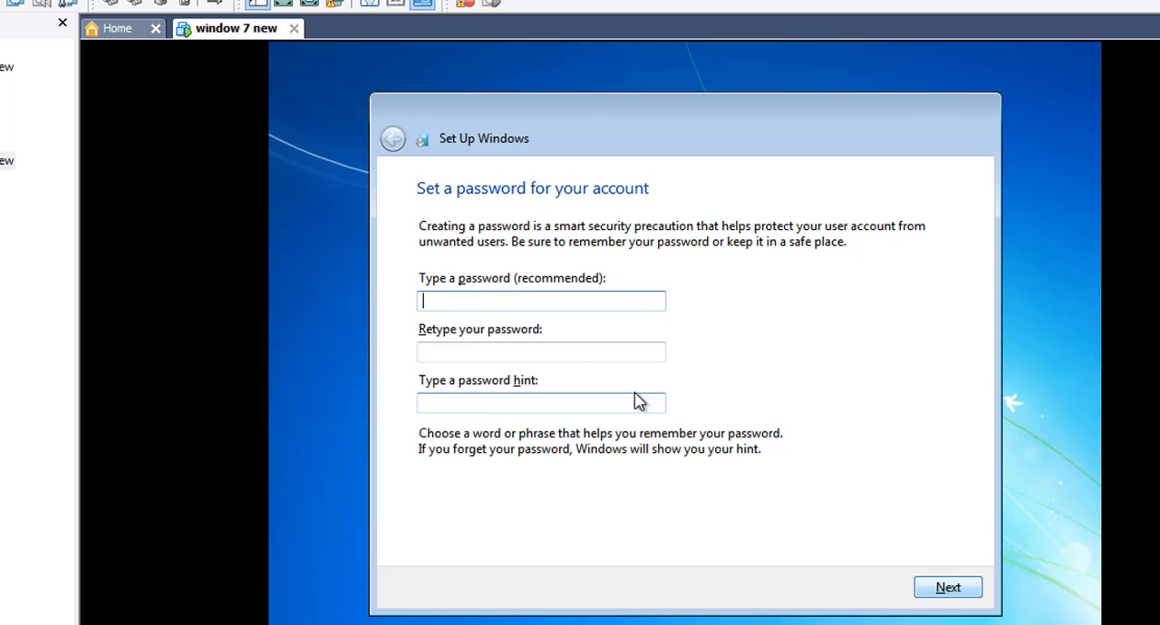
key("Tab")
left_click(468, 305)
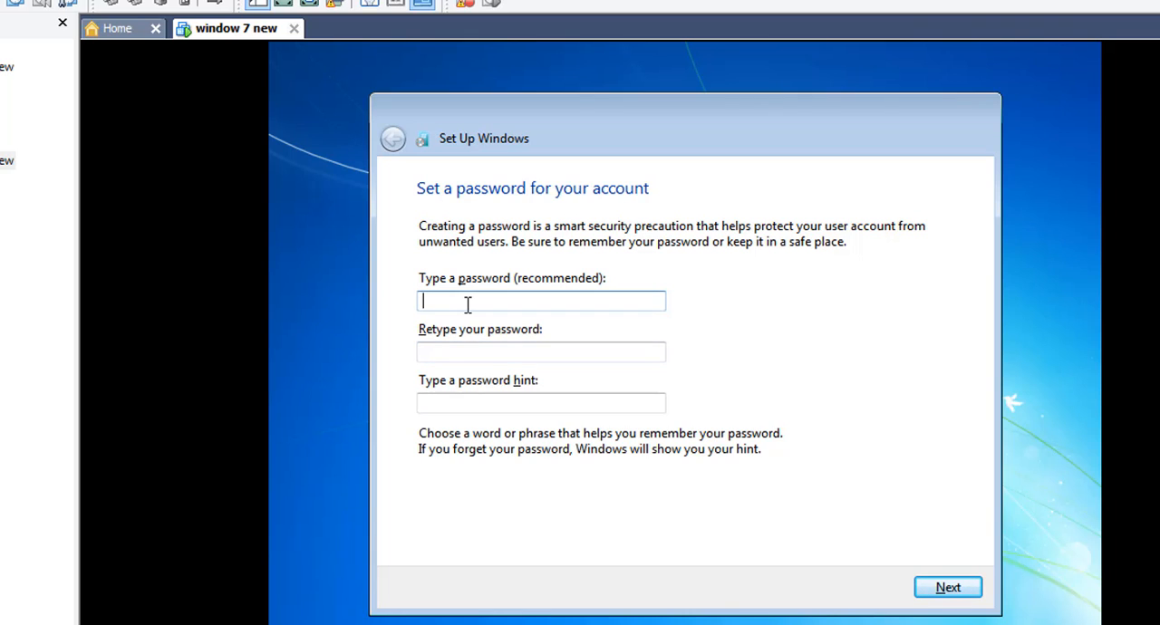
type("••••••")
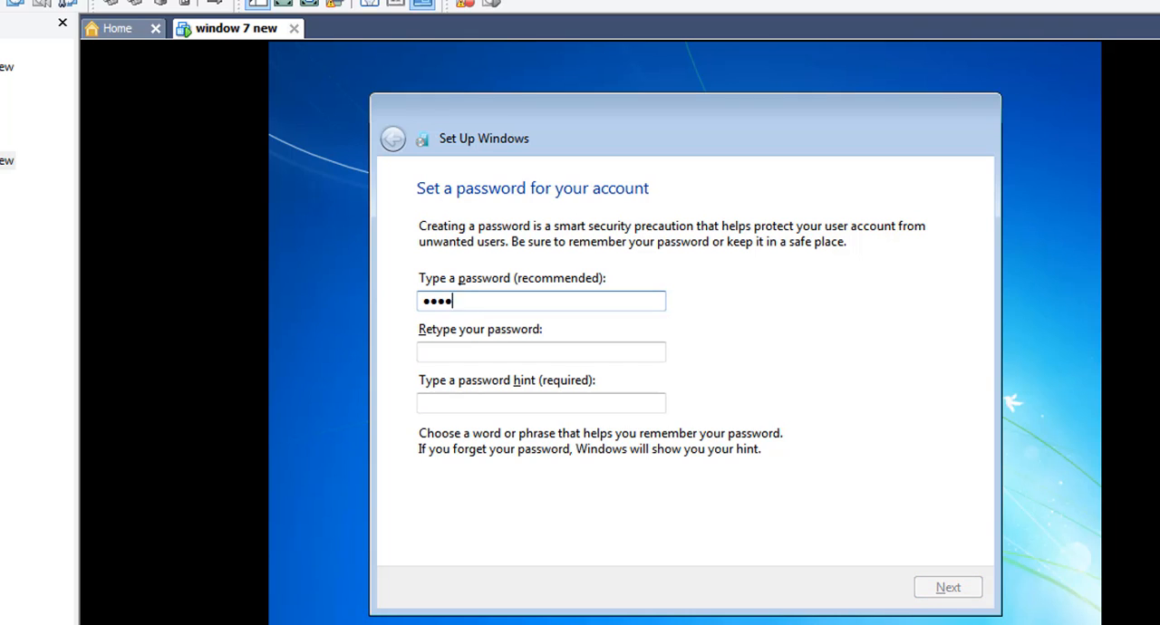
key("BackSpace")
key("BackSpace")
key("BackSpace")
key("BackSpace")
key("BackSpace")
key("BackSpace")
type("•••••••••")
Step: Retype the account password, set the password hint to "name", and continue the setup
left_click(442, 358)
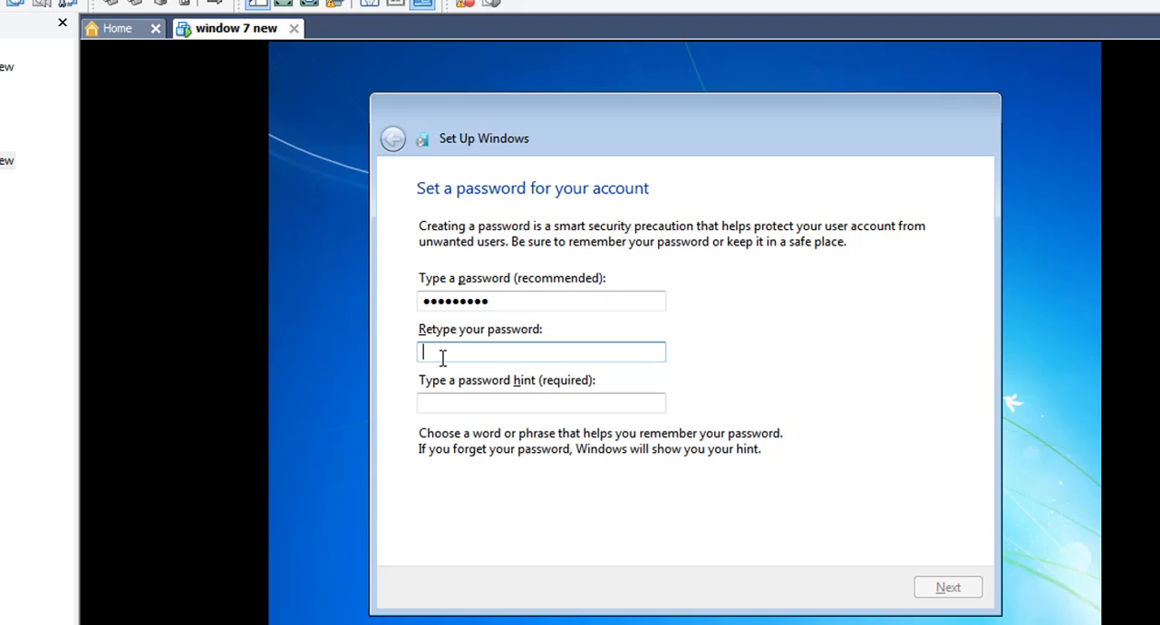
type("••••••••")
key("BackSpace")
key("BackSpace")
key("BackSpace")
key("BackSpace")
key("BackSpace")
key("BackSpace")
key("BackSpace")
key("BackSpace")
type("•••••••••")
left_click(454, 409)
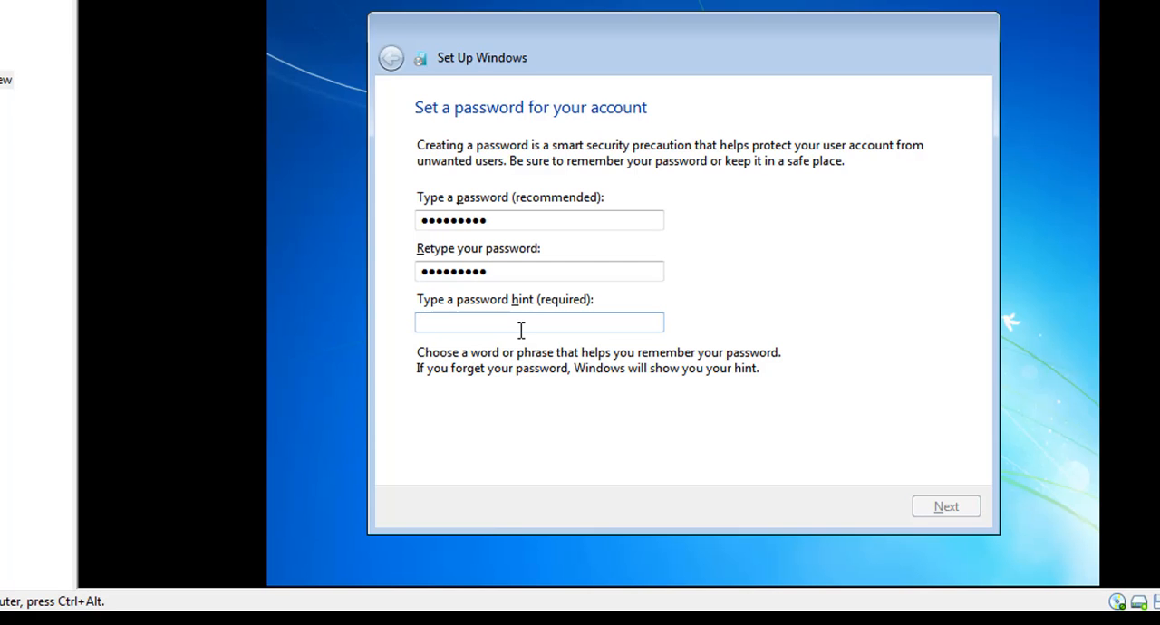
type("name")
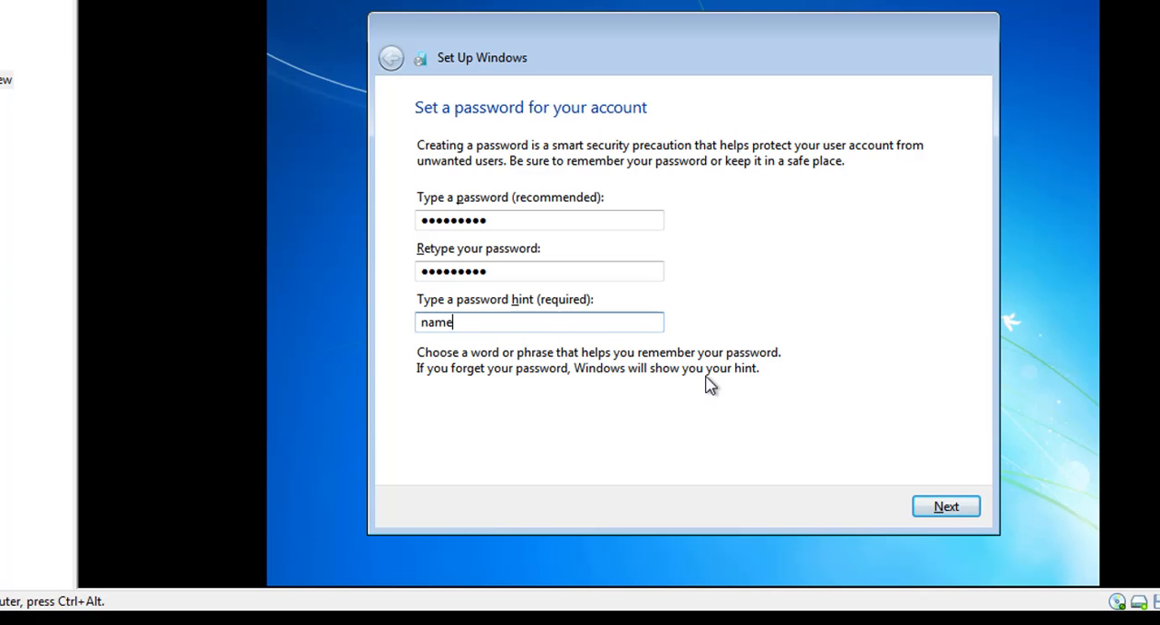
left_click(952, 510)
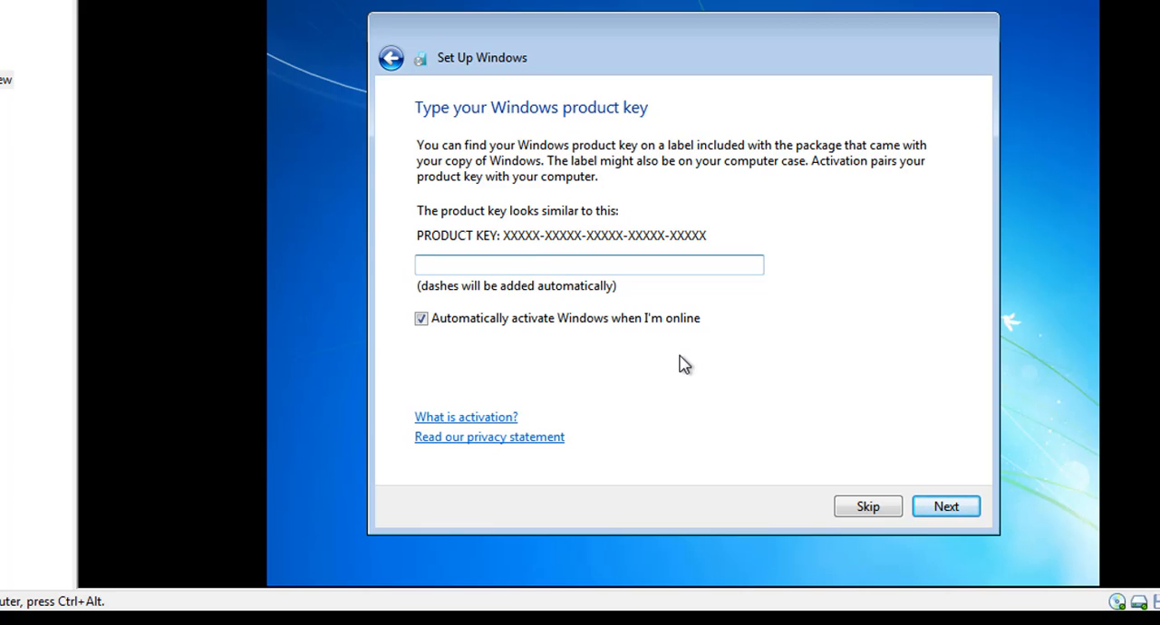
Step: Skip entering the Windows product key and choose Ask me later for the update and protection settings
left_click(861, 510)
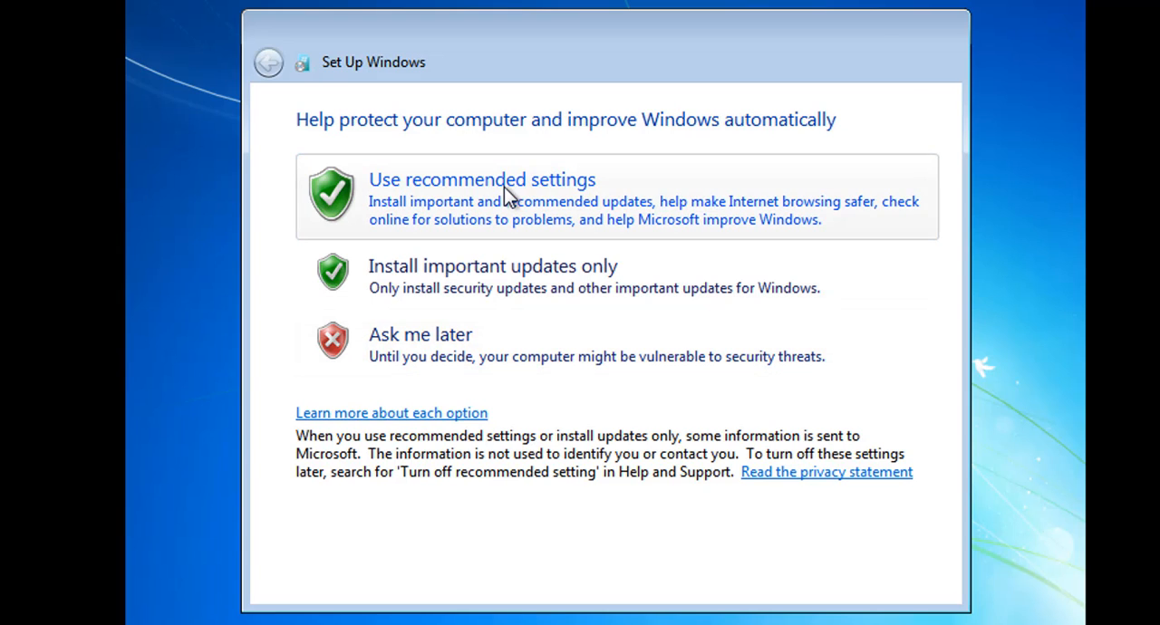
left_click(510, 334)
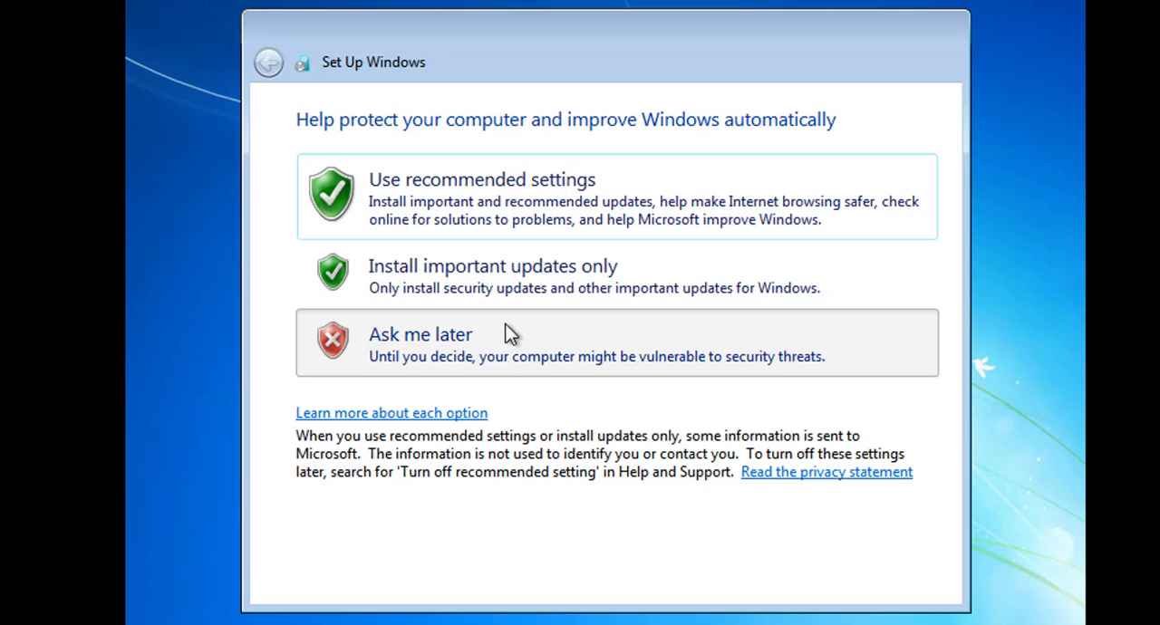
left_click(507, 334)
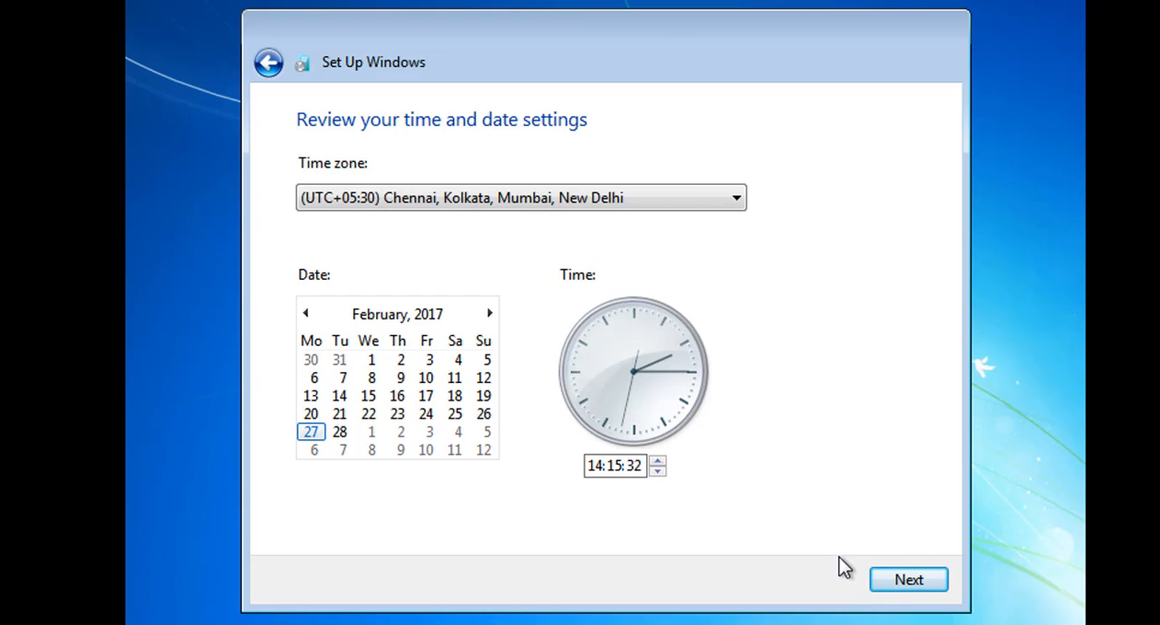
Step: Keep the (UTC+05:30) Chennai, Kolkata, Mumbai, New Delhi time zone and date, and set the location to Home network
left_click(893, 589)
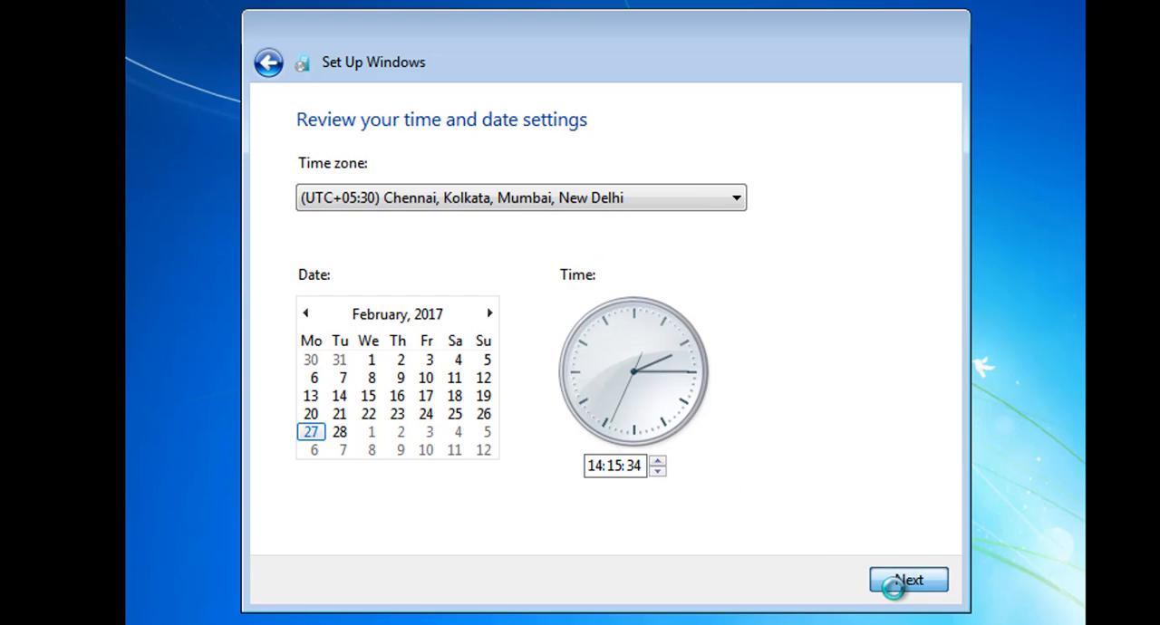
left_click(897, 593)
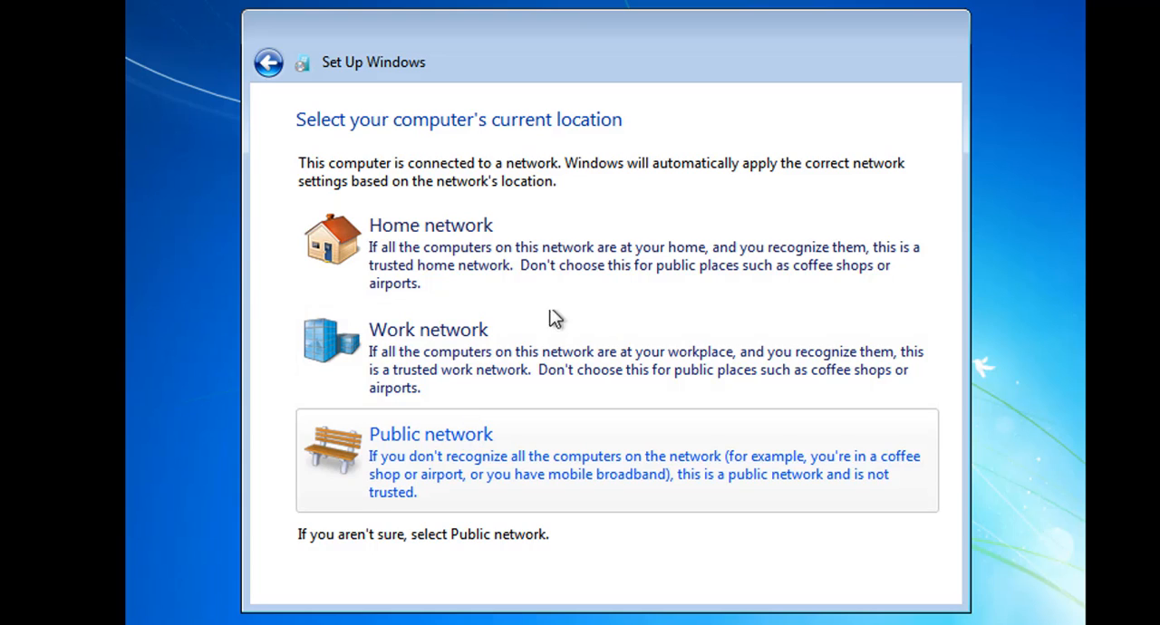
left_click(558, 265)
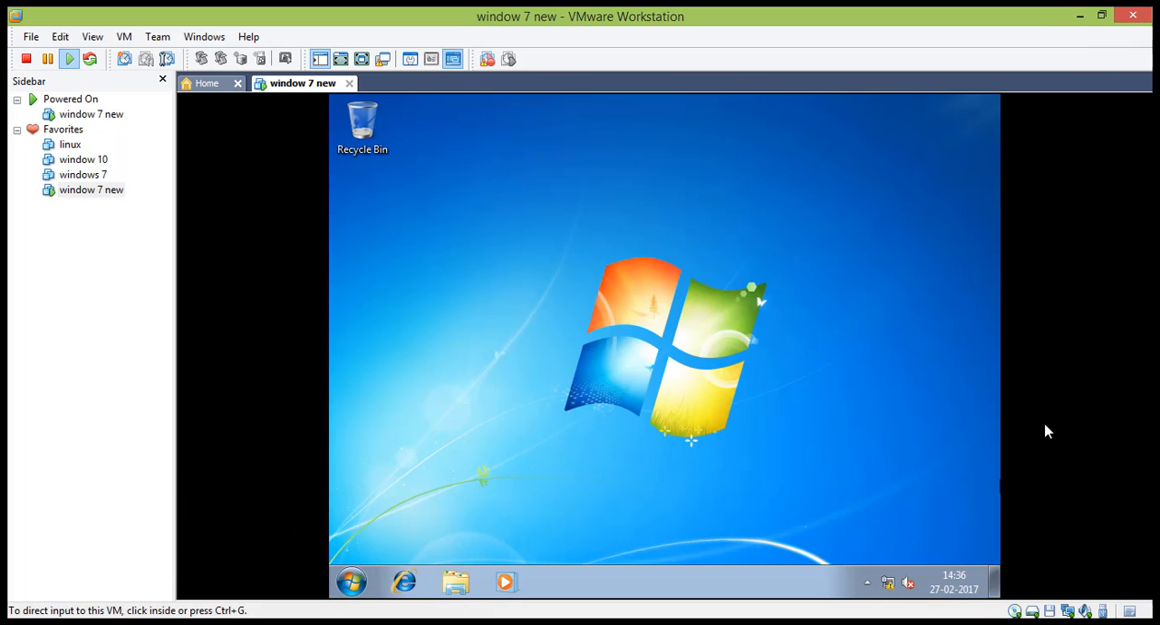
Step: Open Computer in the guest Windows 7 desktop to view its drives
left_click(992, 433)
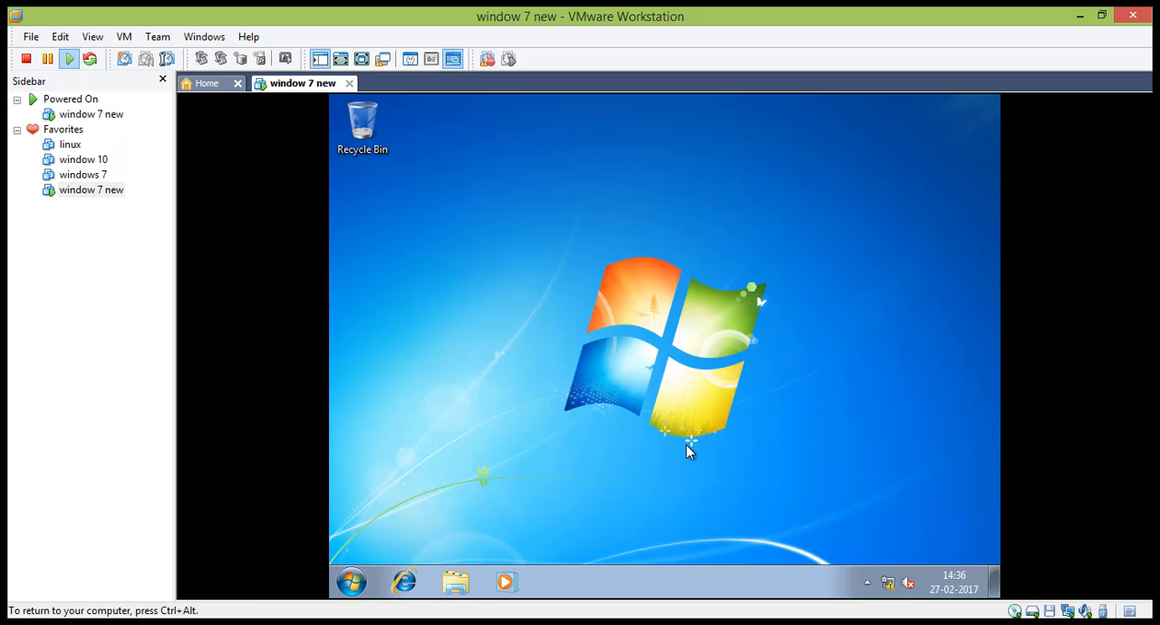
left_click(351, 582)
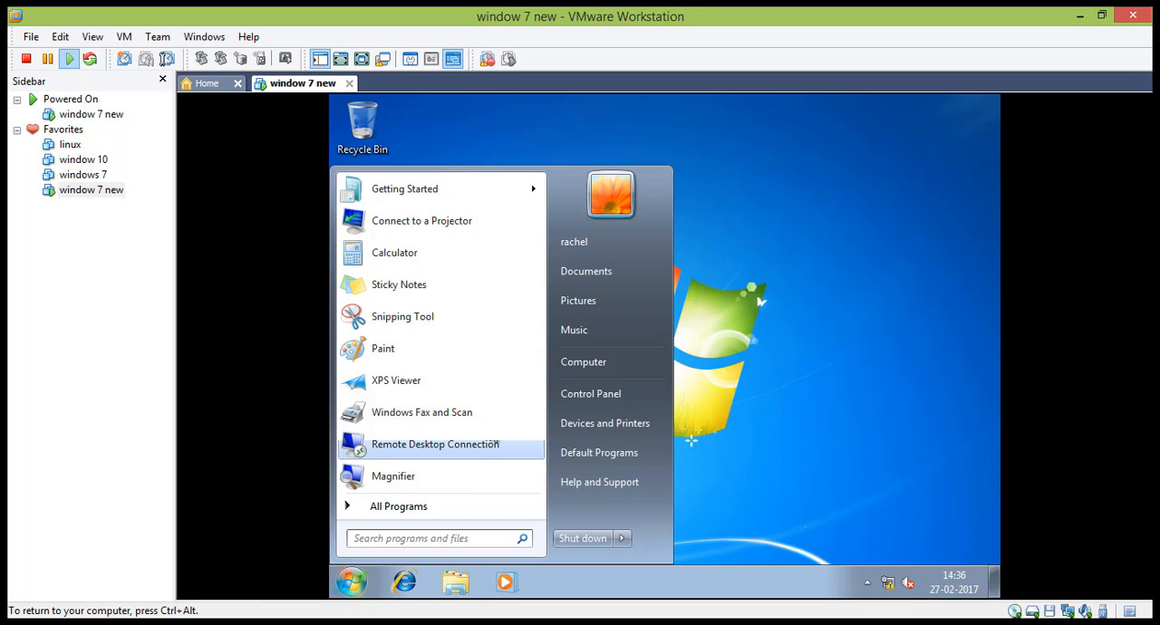
left_click(585, 370)
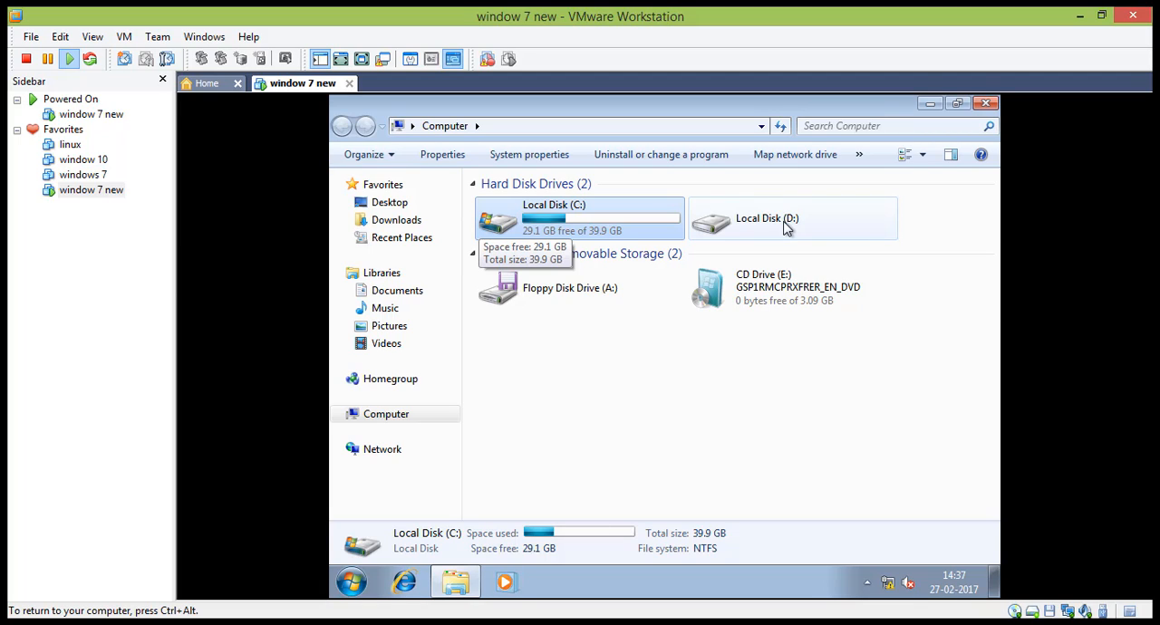
Step: Quick format Local Disk (D:) as NTFS with the 4096-byte allocation unit size and close the format dialog
left_click(786, 226)
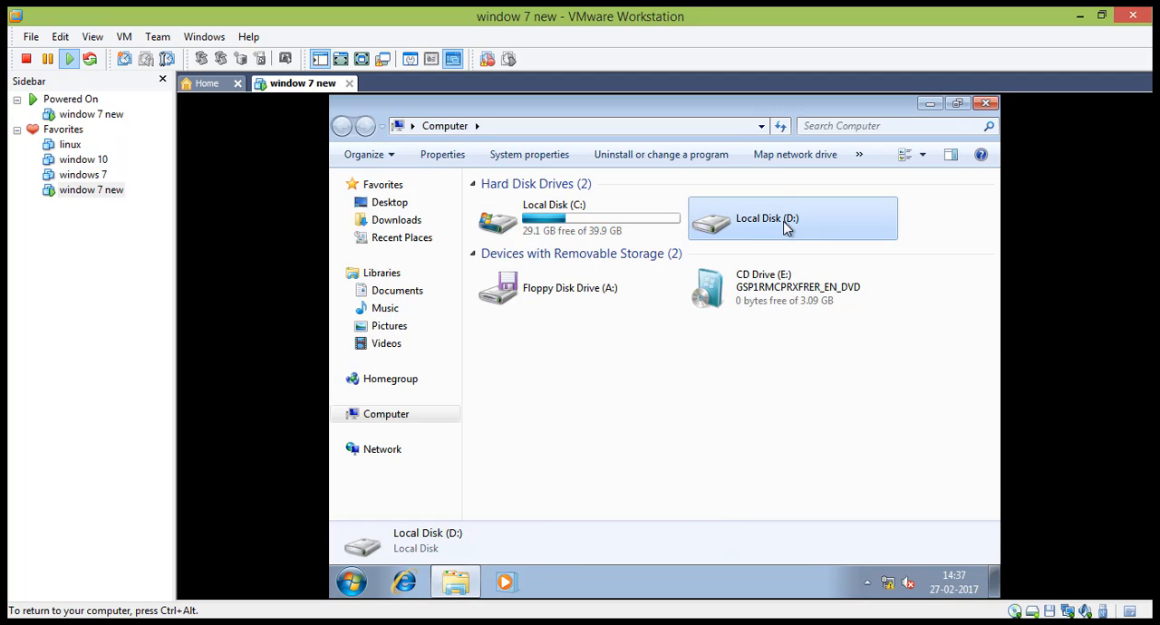
double_click(785, 226)
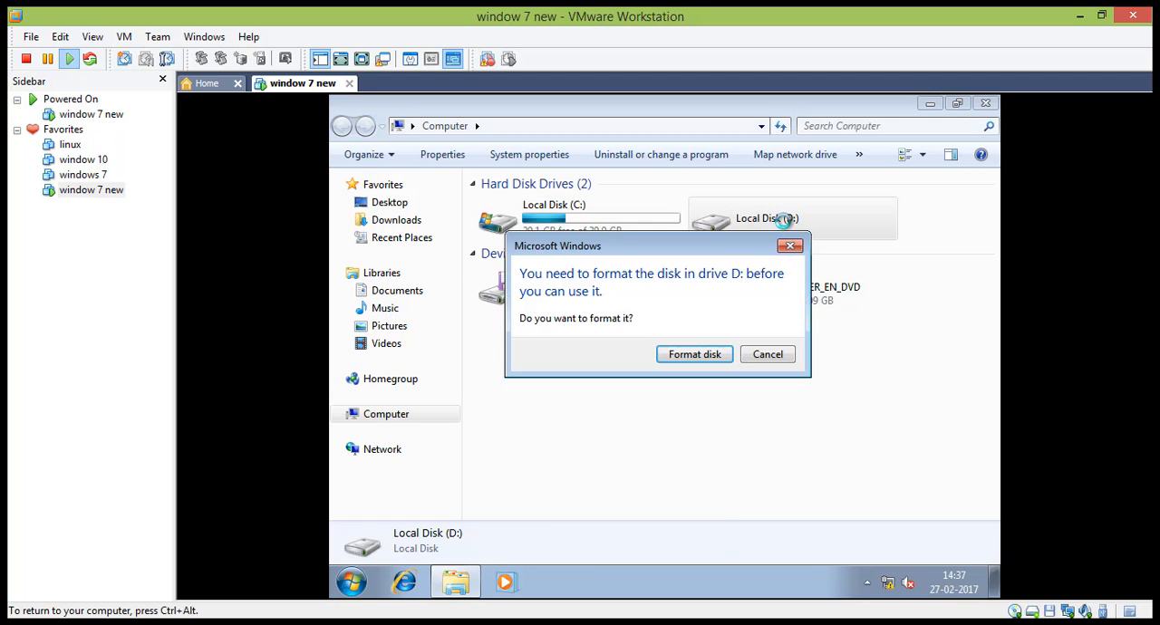
left_click(694, 354)
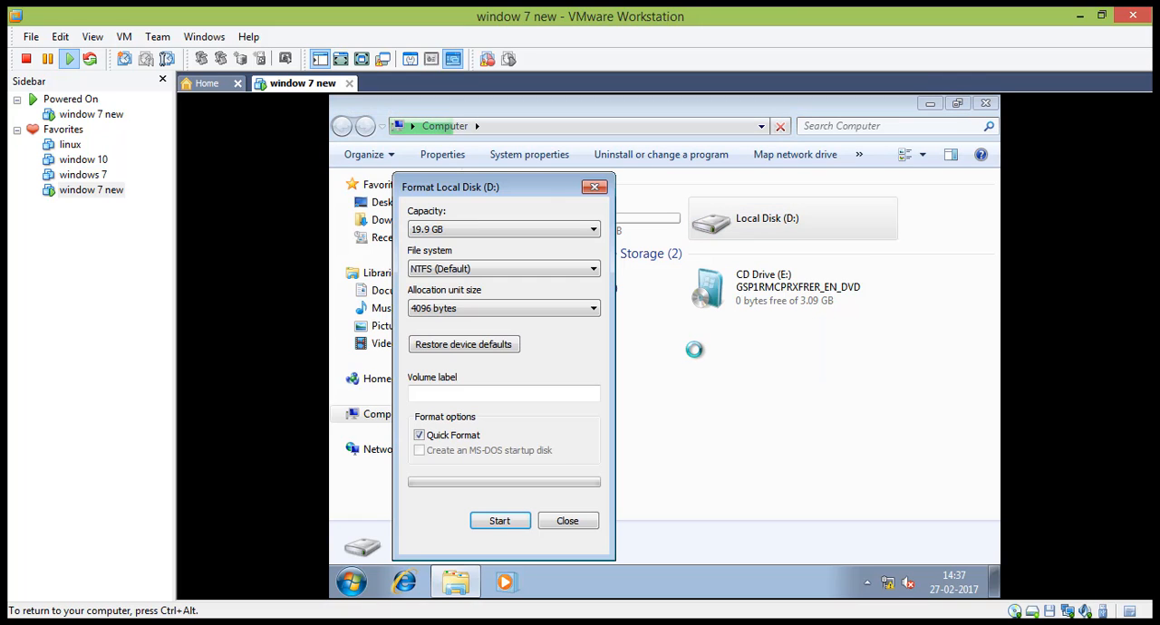
left_click(508, 527)
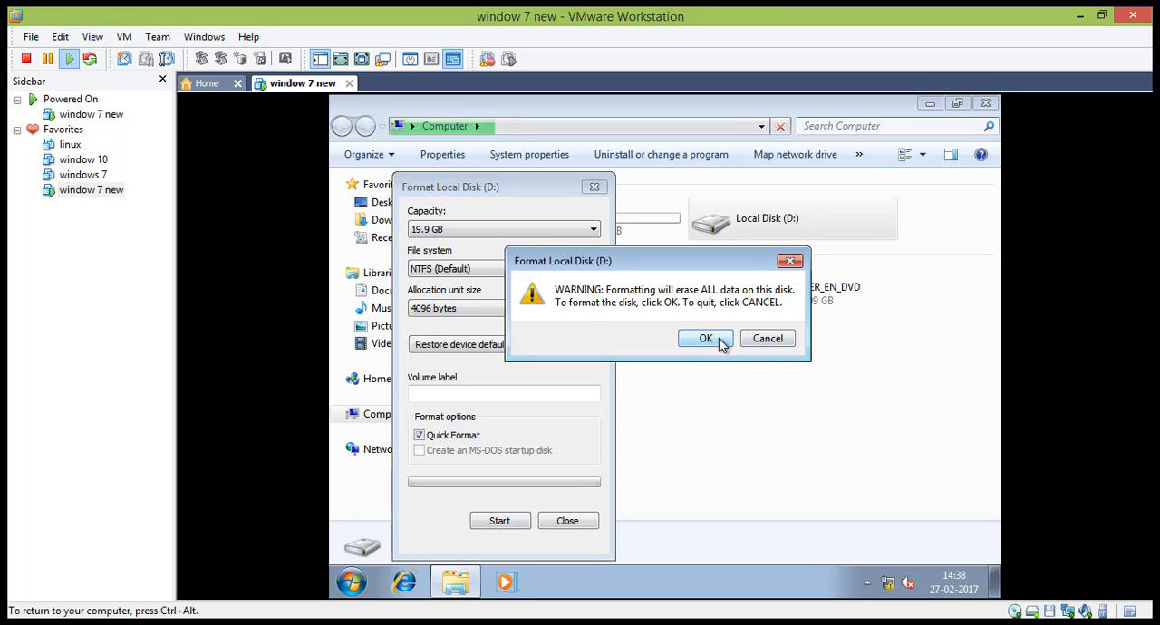
left_click(706, 339)
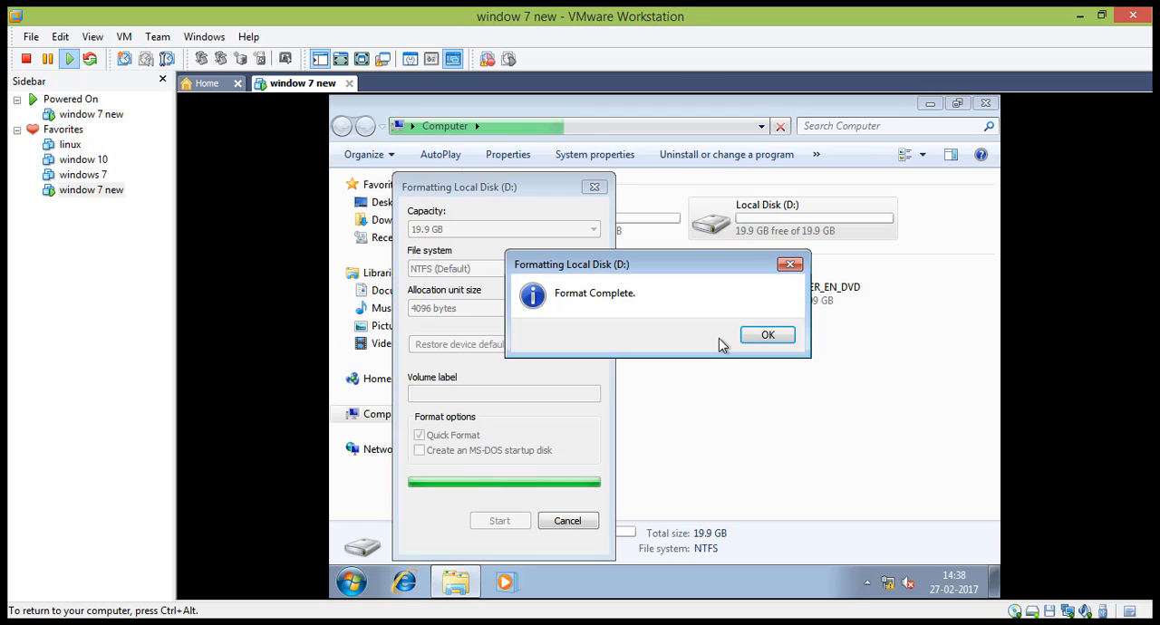
left_click(770, 336)
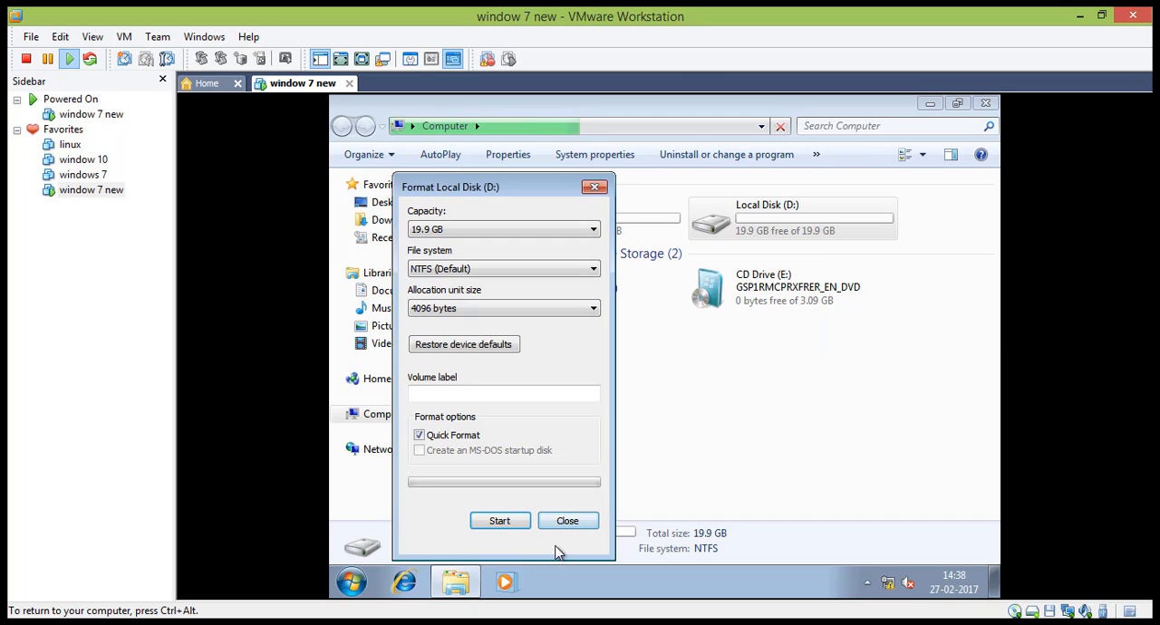
left_click(577, 520)
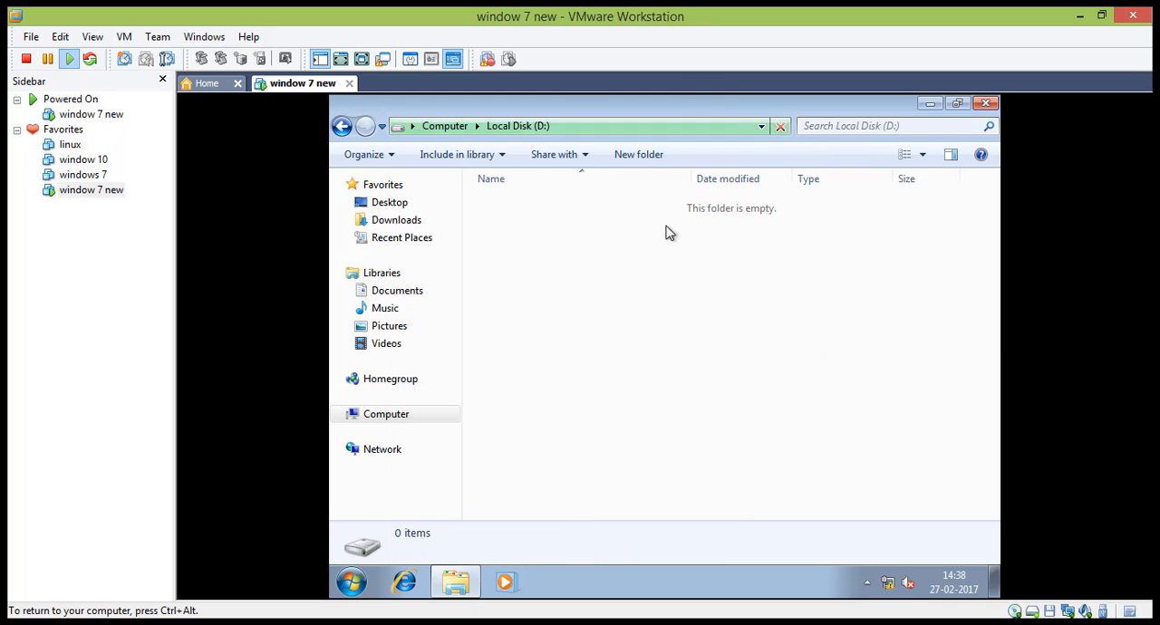
Step: Return from the D: drive to the Computer drive overview and minimize the window to show the guest desktop
left_click(343, 127)
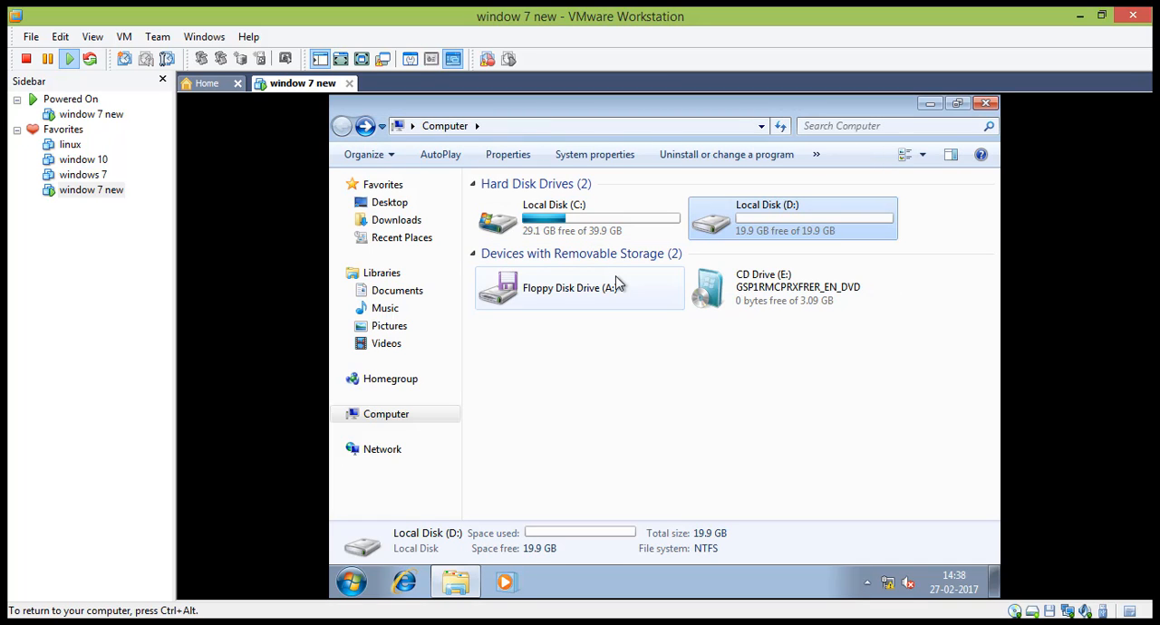
left_click(779, 442)
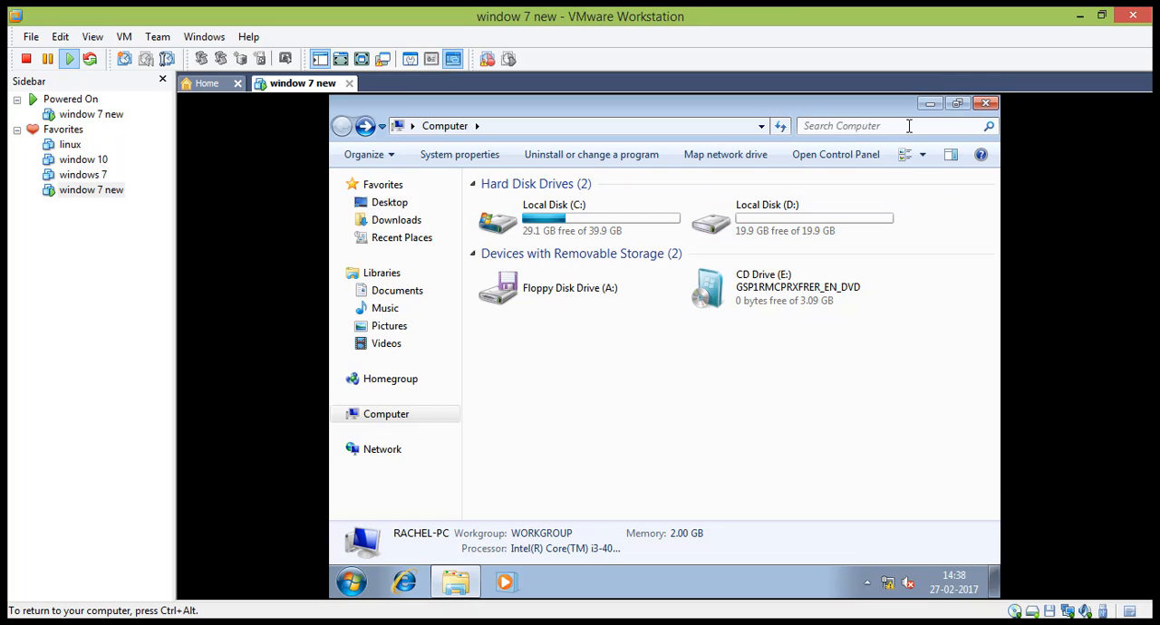
left_click(933, 104)
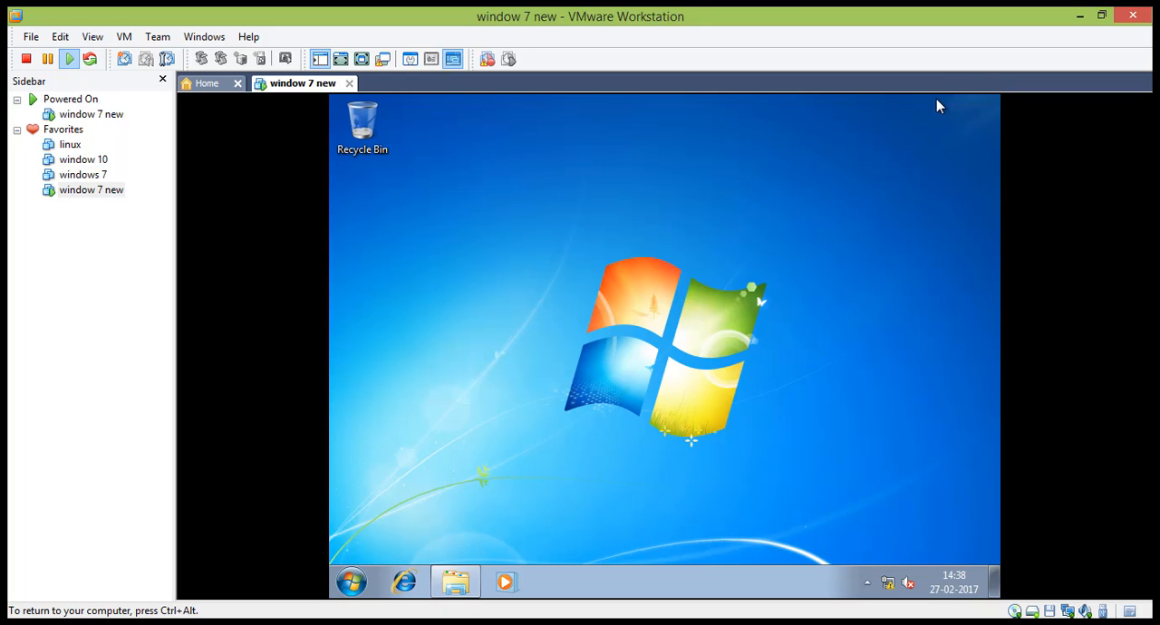